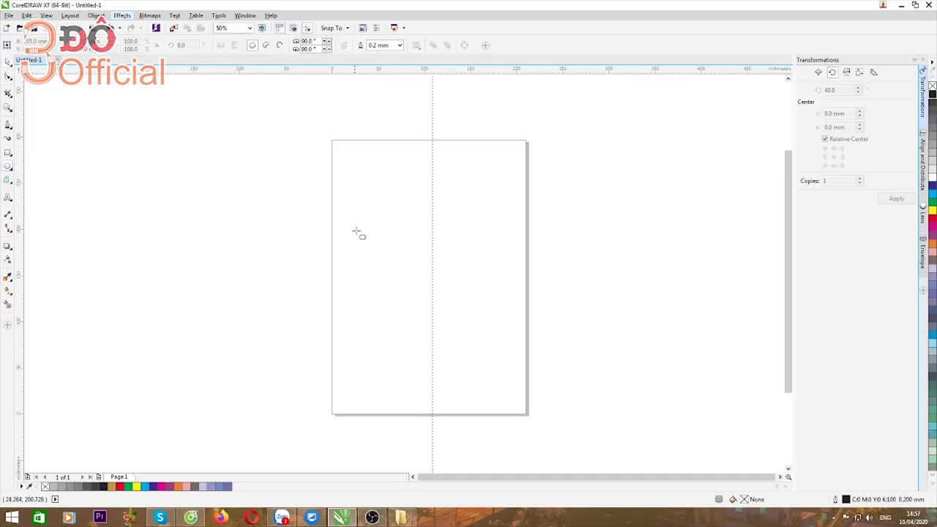
- Draw a circle about 88 mm across with a mirrored copy touching its right side, and a square spanning between the two circles' centres
drag(337, 215, 419, 295)
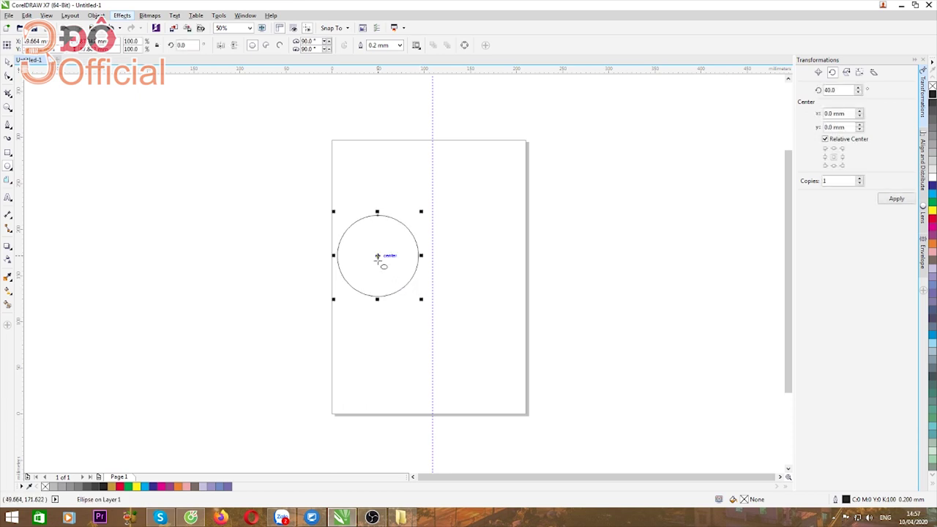
drag(337, 257, 420, 257)
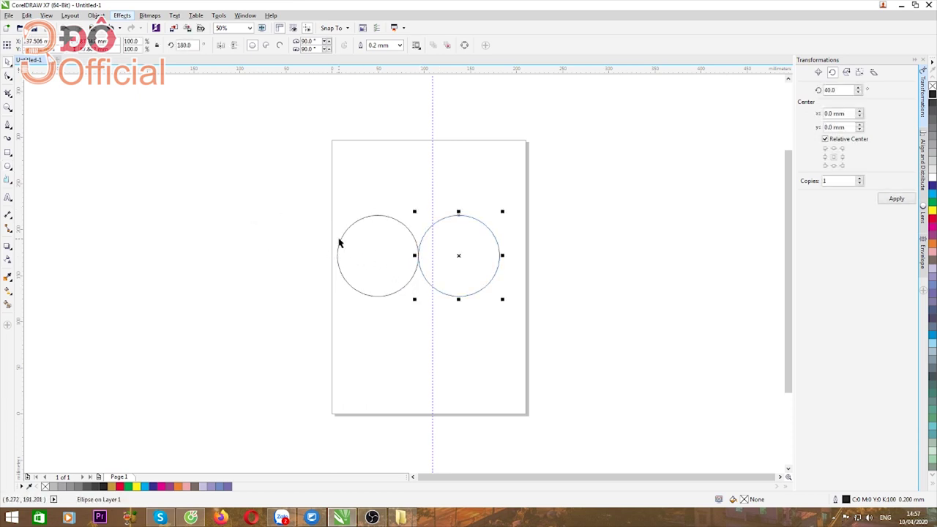
click(9, 154)
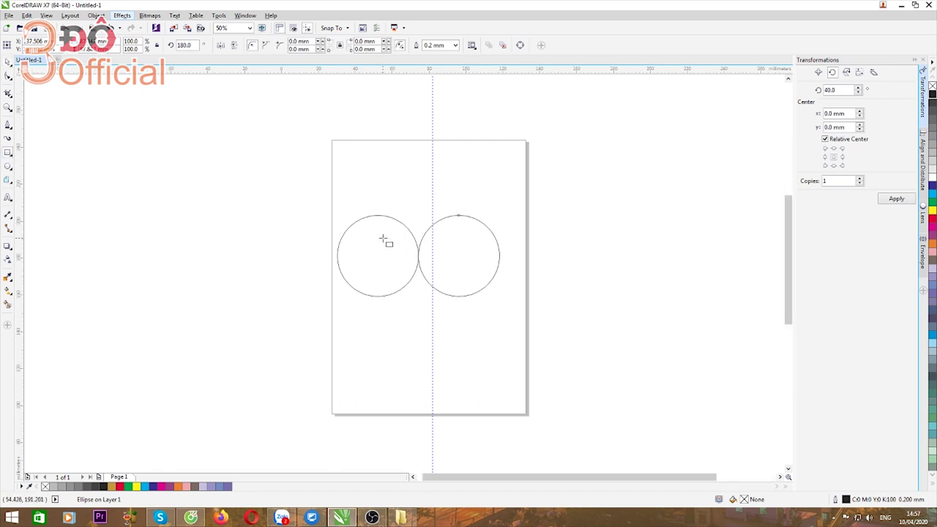
scroll(383, 239, up, 1)
mouse_move(534, 193)
mouse_down()
mouse_move(379, 317)
mouse_move(371, 356)
mouse_up()
key(space)
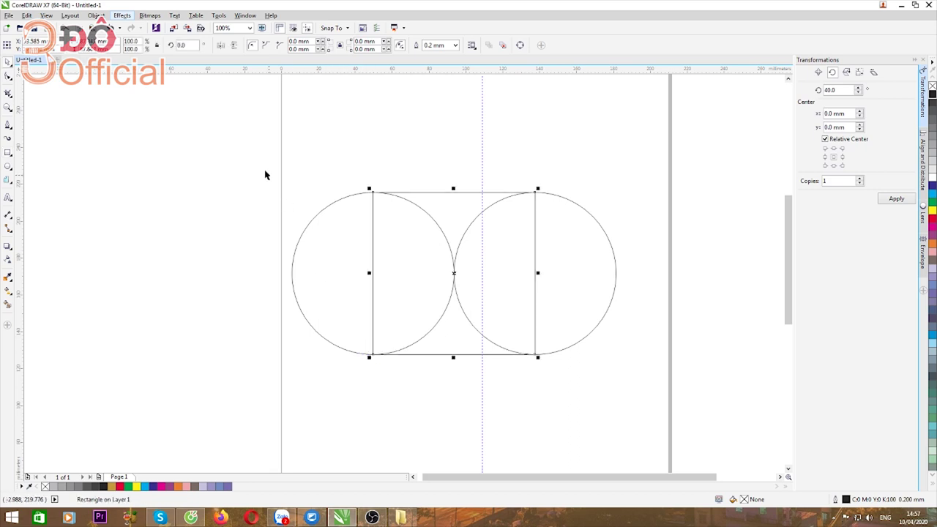
- Weld the two circles and the square into one capsule, and add a copy of it rotated 90°
drag(241, 156, 589, 382)
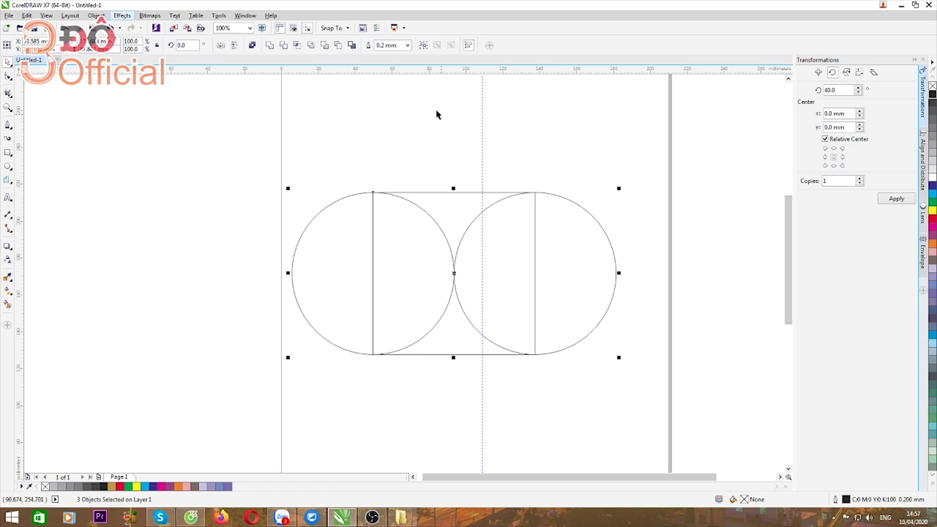
click(270, 45)
scroll(442, 249, down, 2)
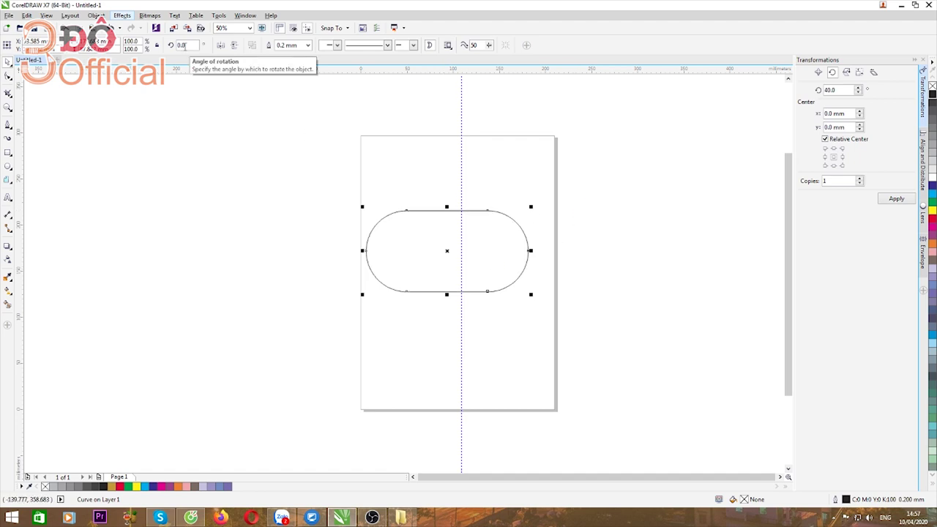
click(185, 45)
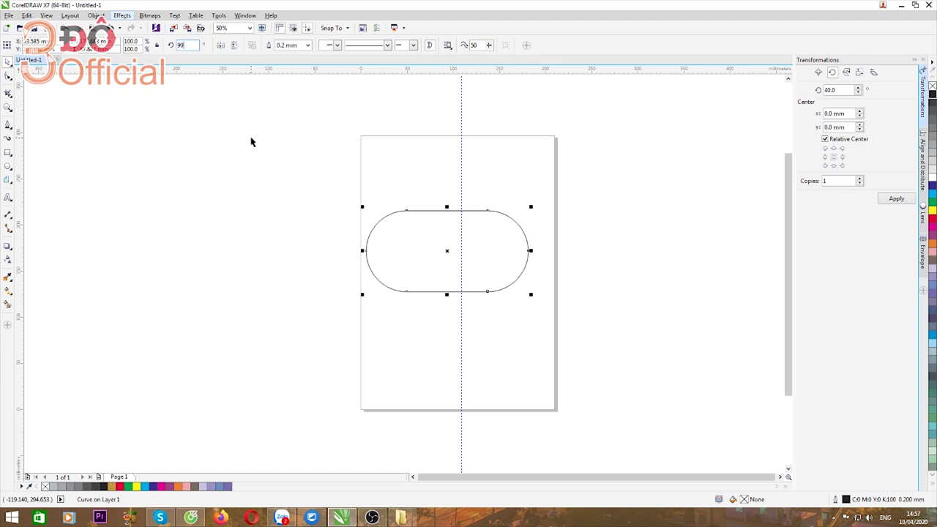
text(90)
key(Return)
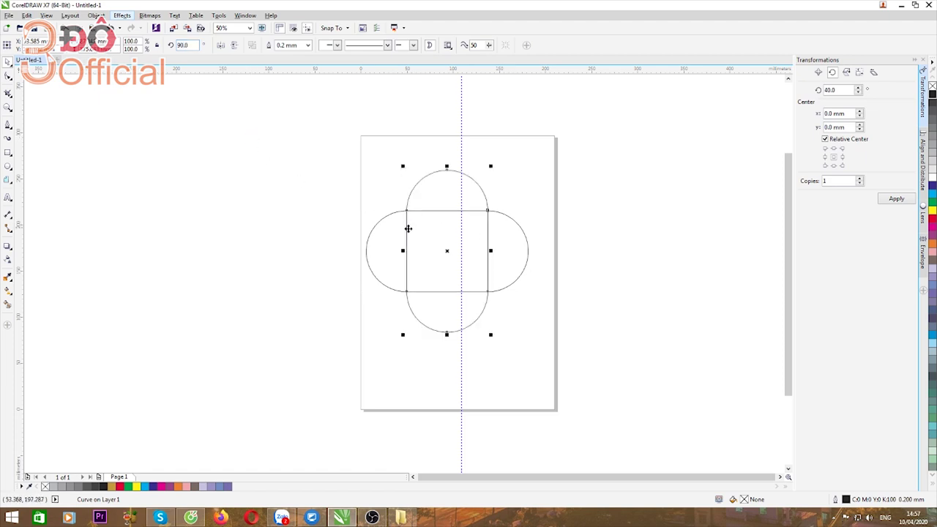
- Replace the horizontal capsule with two mirrored ones side by side, touching near the vertical capsule's centre
scroll(408, 229, down, 1)
scroll(395, 245, up, 1)
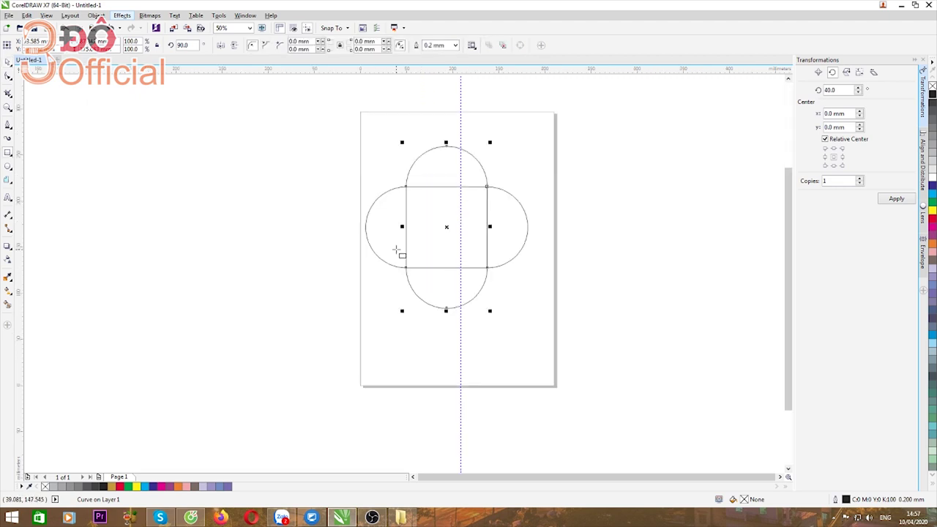
drag(385, 227, 306, 229)
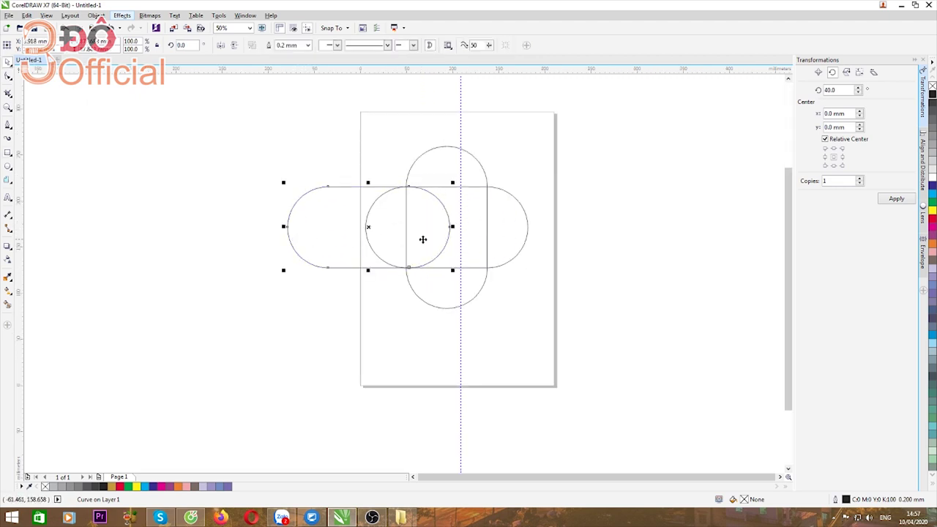
key(Delete)
click(287, 230)
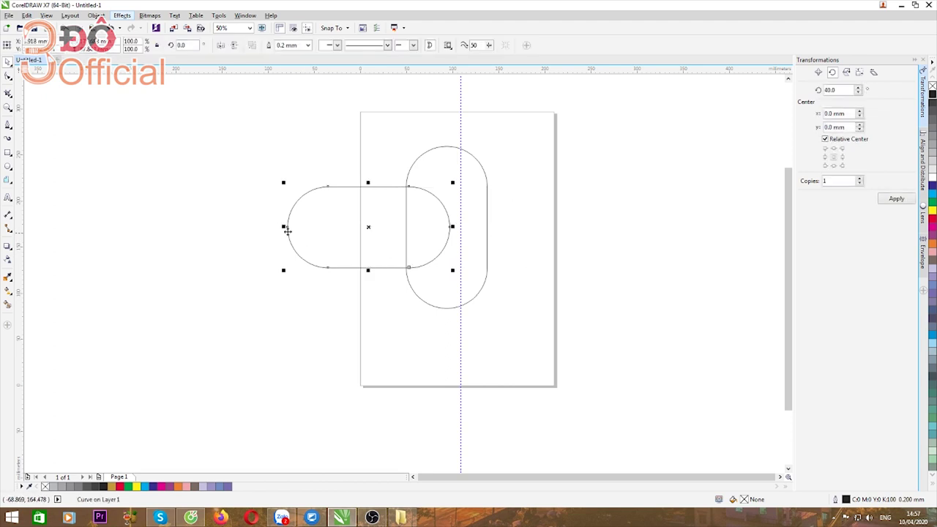
drag(284, 227, 479, 224)
- Group the two horizontal capsules and align them with the vertical capsule on a common vertical centre axis
shift+click(395, 189)
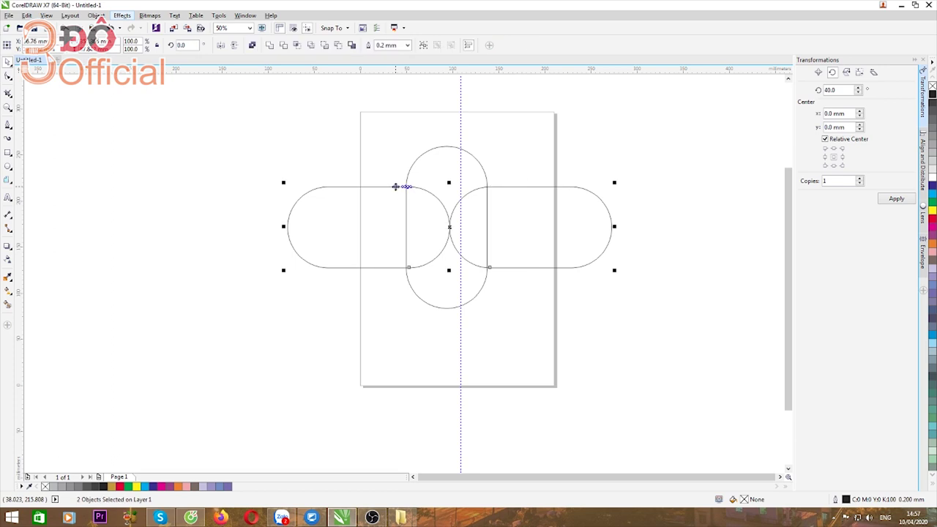
key(ctrl+g)
shift+click(433, 166)
key(c)
click(232, 186)
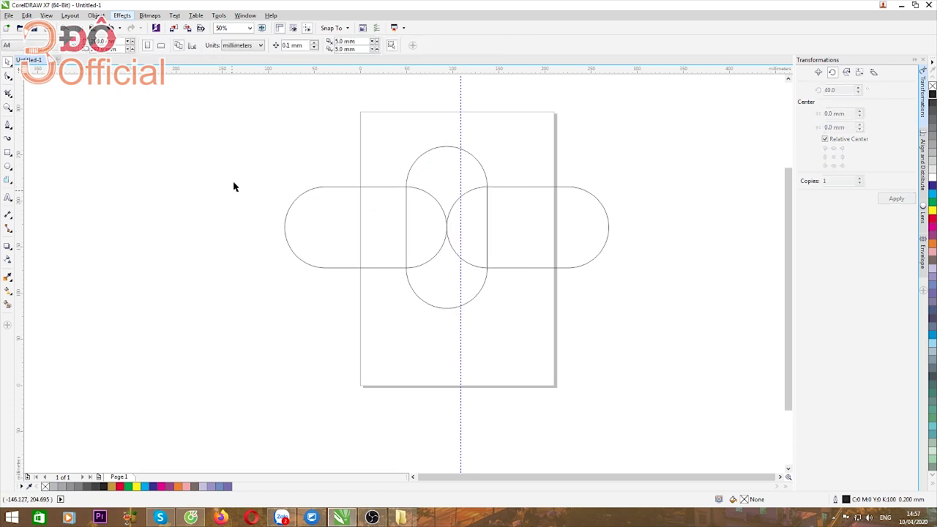
- Create a gold fan shape with Smart Fill from the vertical capsule's upper area, above the two horizontal capsules
drag(236, 128, 658, 347)
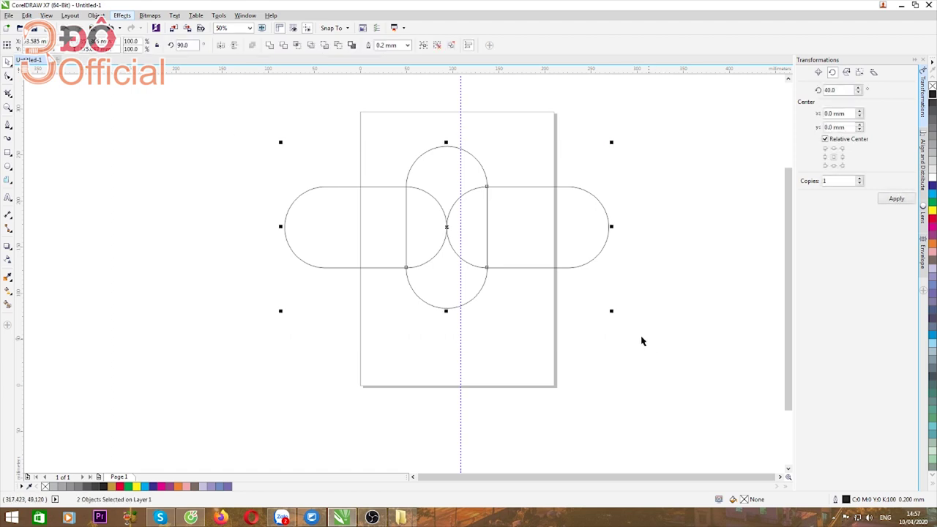
click(9, 308)
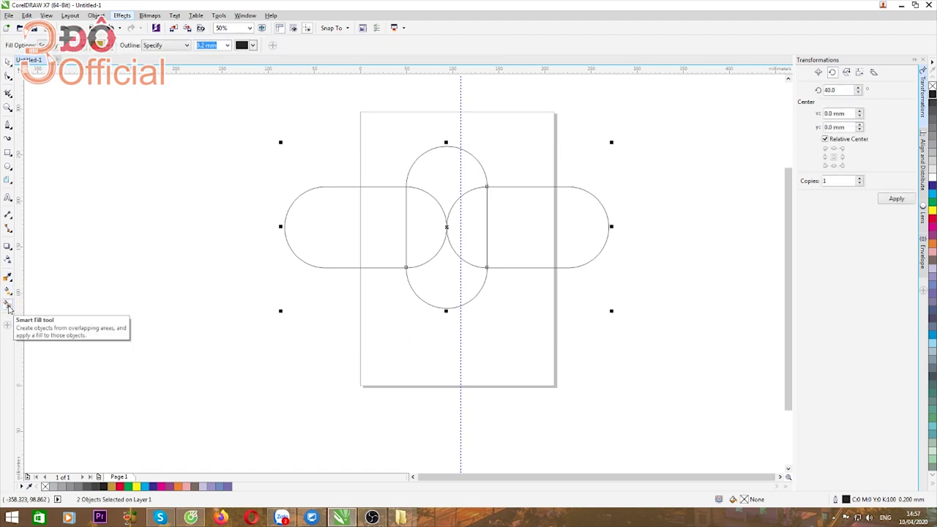
click(448, 167)
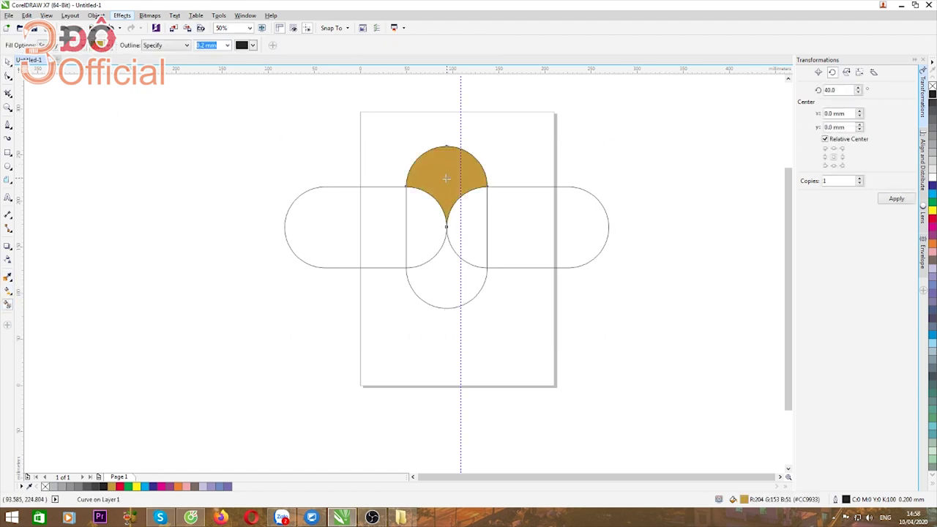
- Delete the grouped horizontal capsules and the vertical capsule, keeping only the gold fan shape
key(space)
click(271, 155)
click(358, 226)
key(Delete)
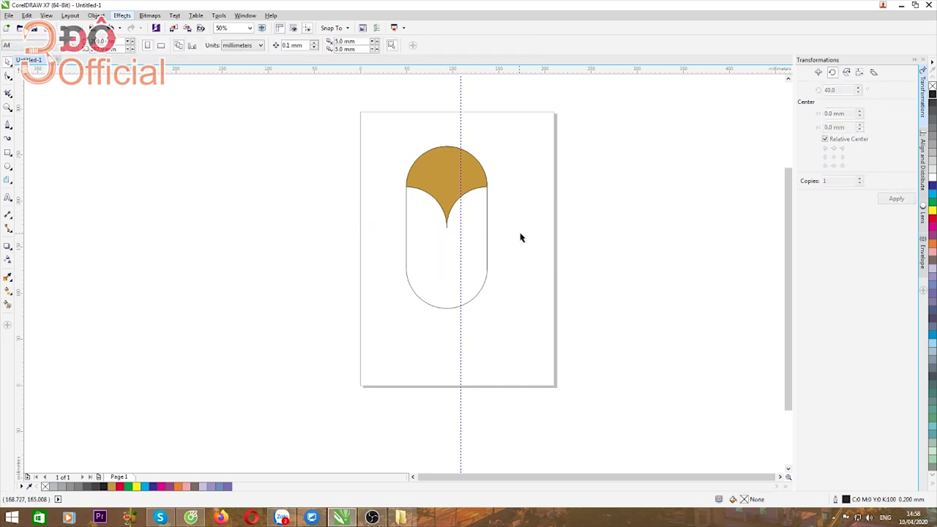
click(465, 241)
key(Delete)
- Remove the gold fill from the fan shape, leaving only its outline
scroll(449, 166, up, 1)
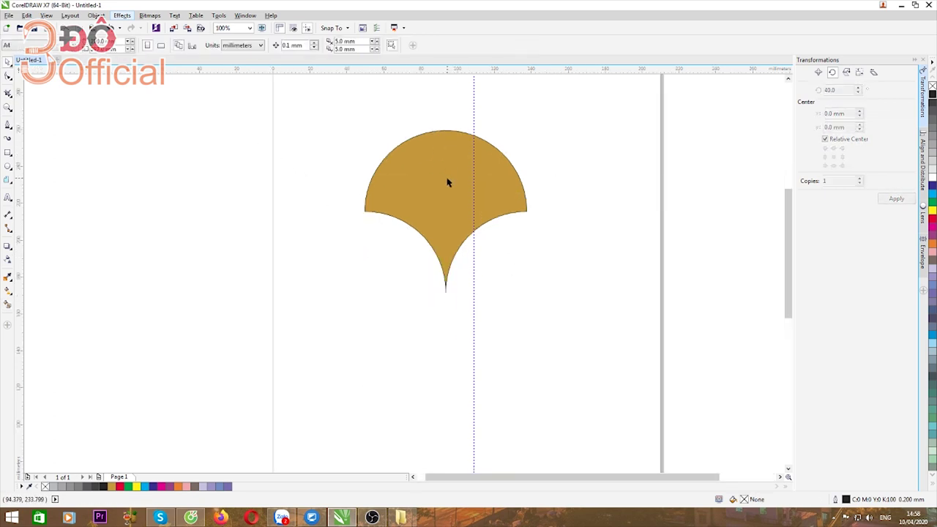
click(448, 183)
click(45, 486)
click(453, 195)
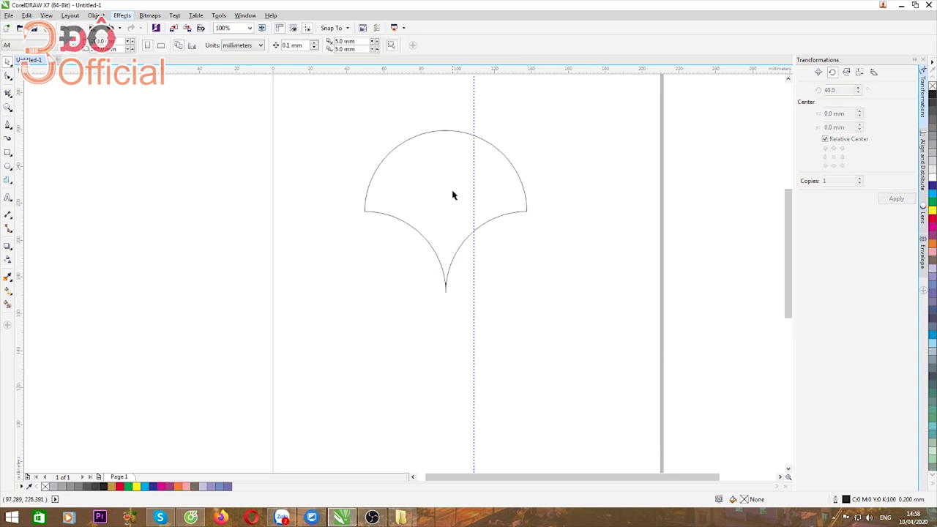
- Try placing one copy of the fan shape 10 mm below the original with a relative position transformation
click(448, 195)
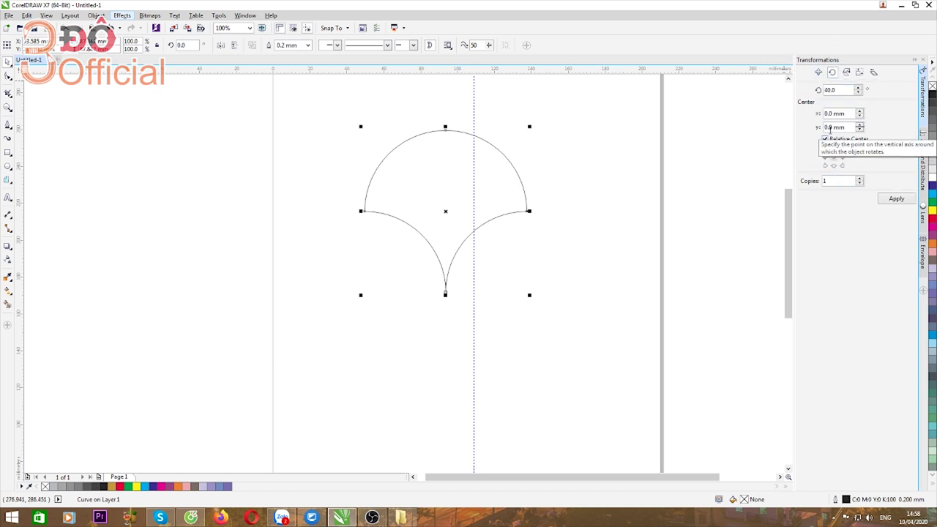
drag(828, 128, 825, 128)
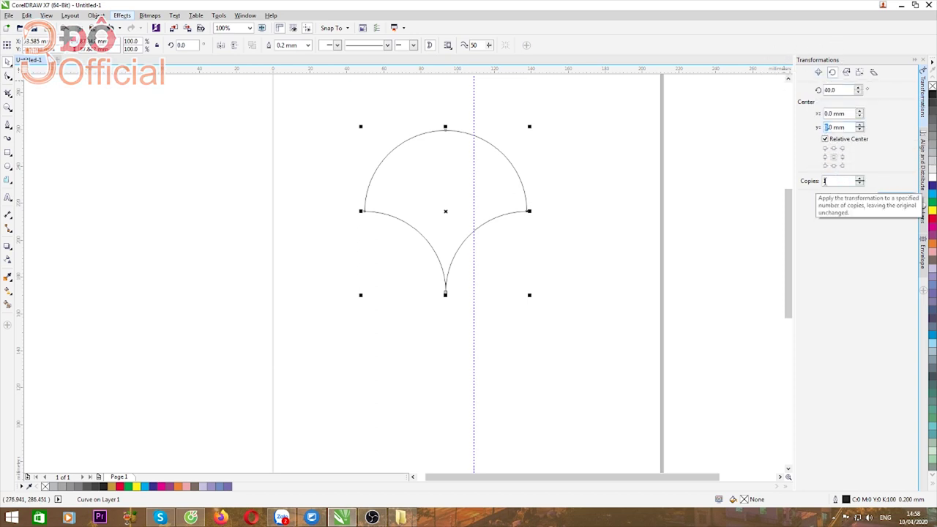
click(819, 72)
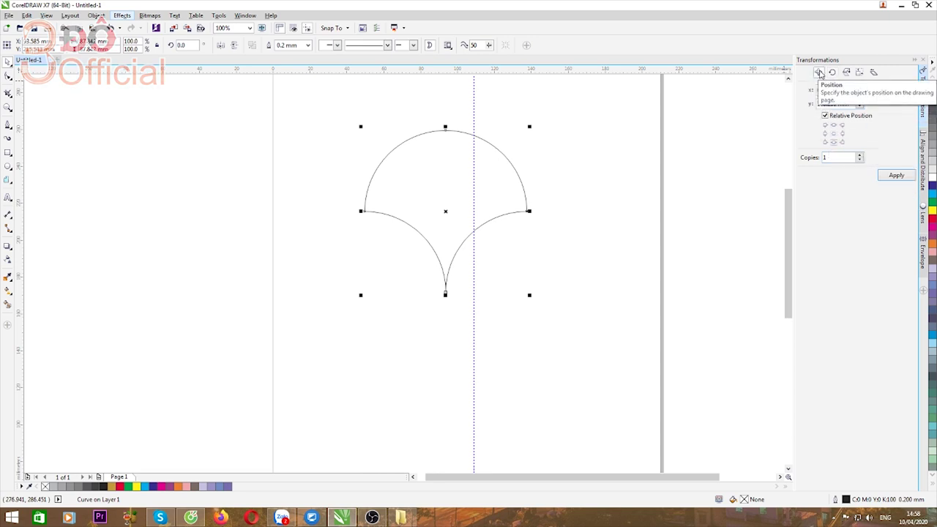
click(833, 136)
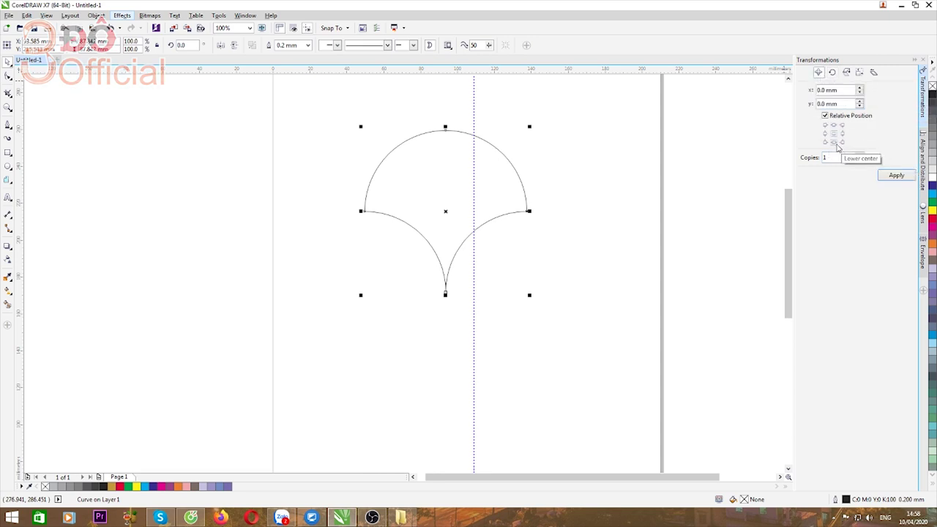
click(824, 103)
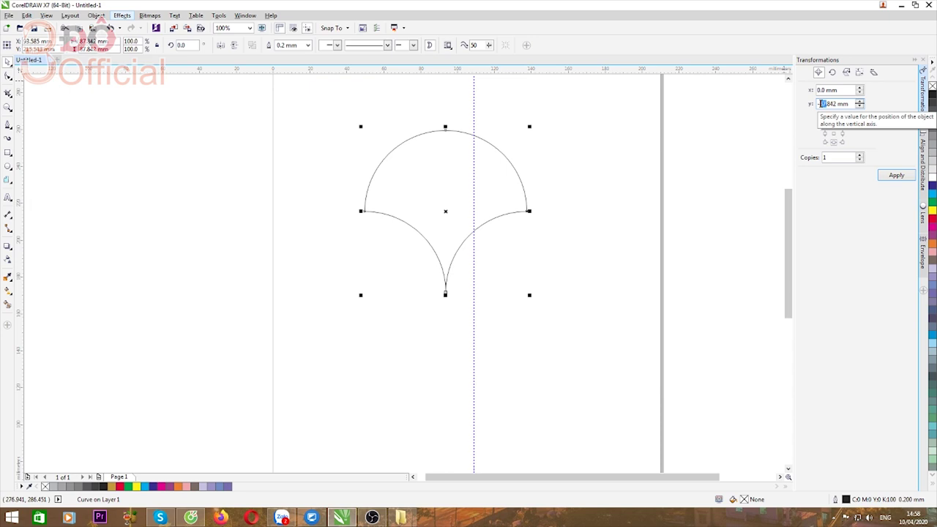
double_click(820, 104)
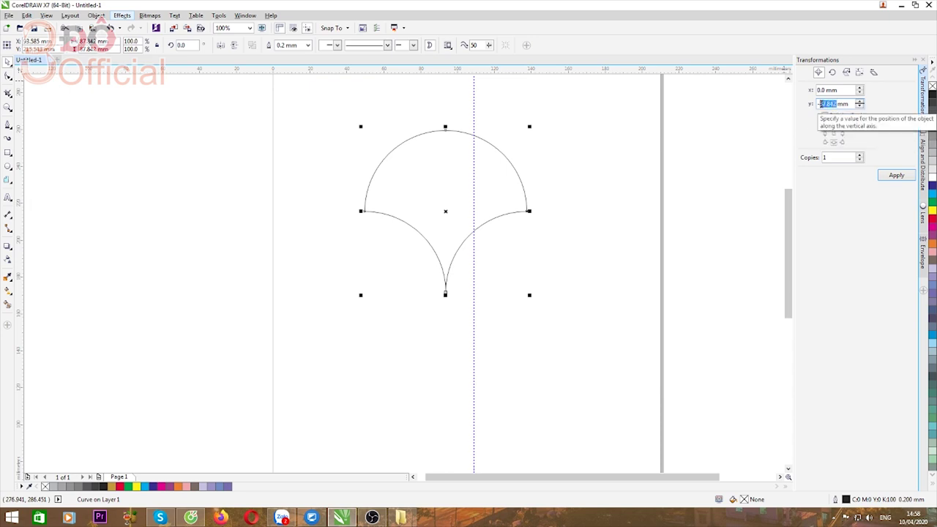
text(-10)
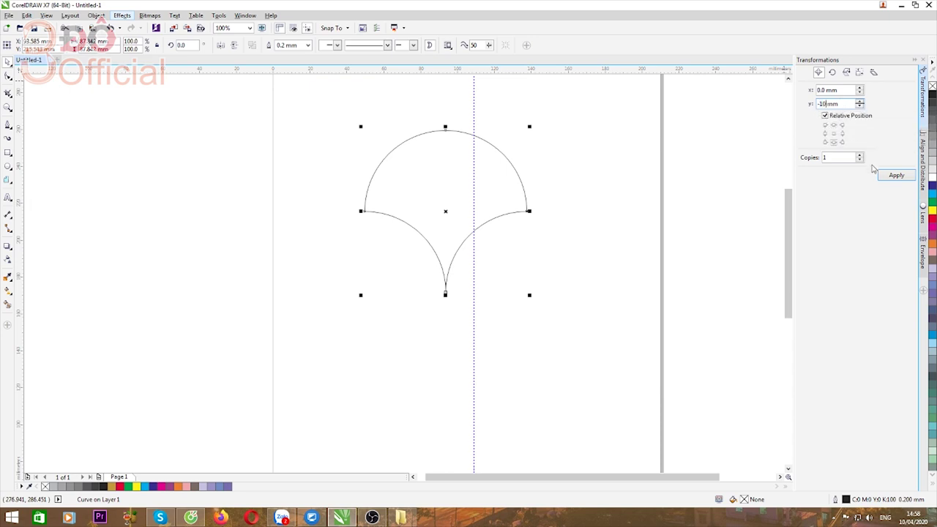
click(896, 175)
scroll(509, 221, up, 1)
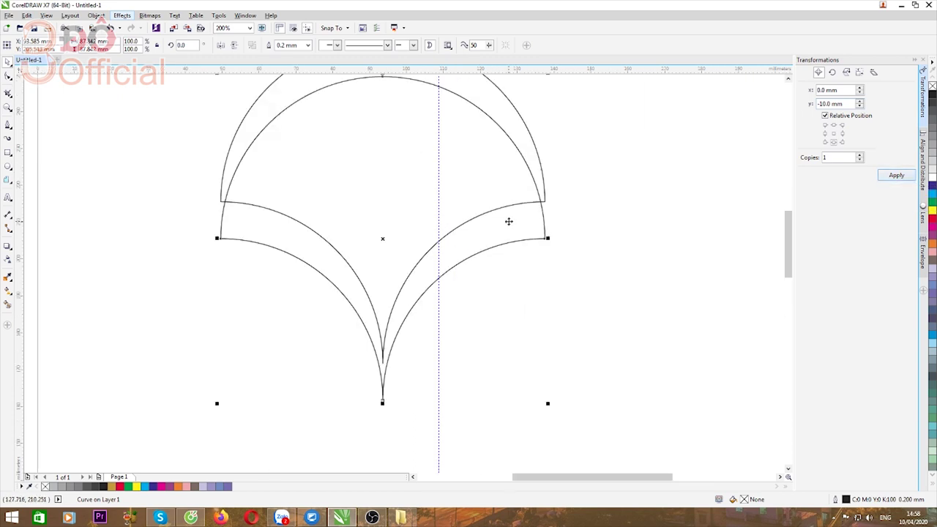
scroll(475, 205, down, 1)
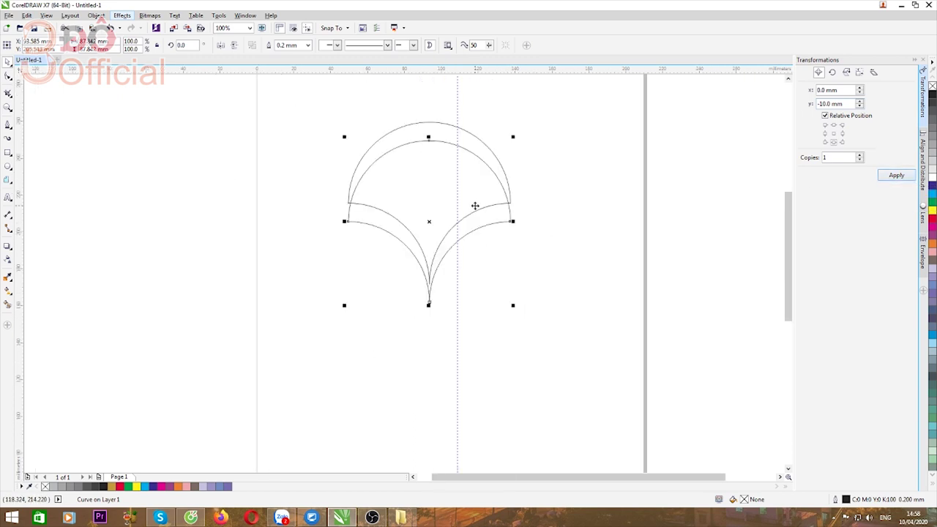
key(Delete)
- Add a vertical guideline through the fan's lower tip and delete the old guideline beside it
drag(20, 183, 433, 287)
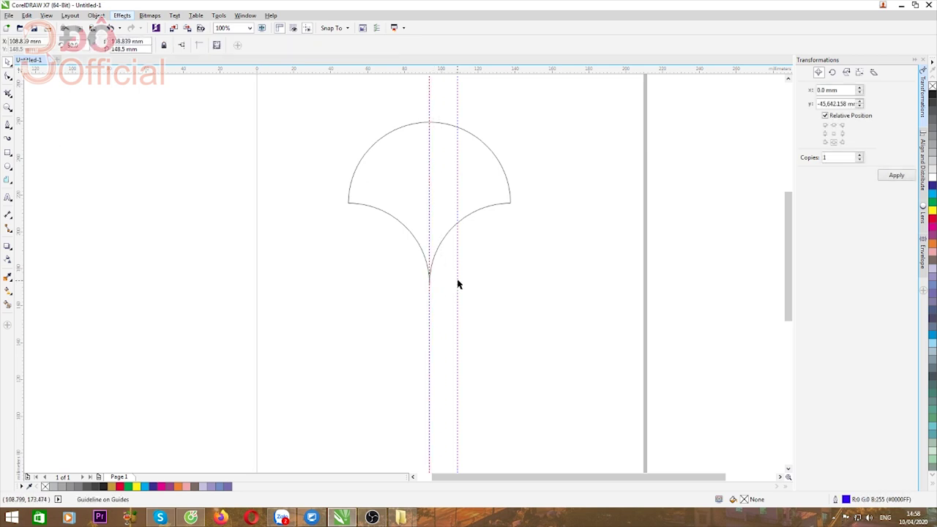
key(Delete)
- Draw a slanted straight Pen line about 64 mm wide and 145 mm high, from outside the fan's right corner down across the guideline
click(8, 126)
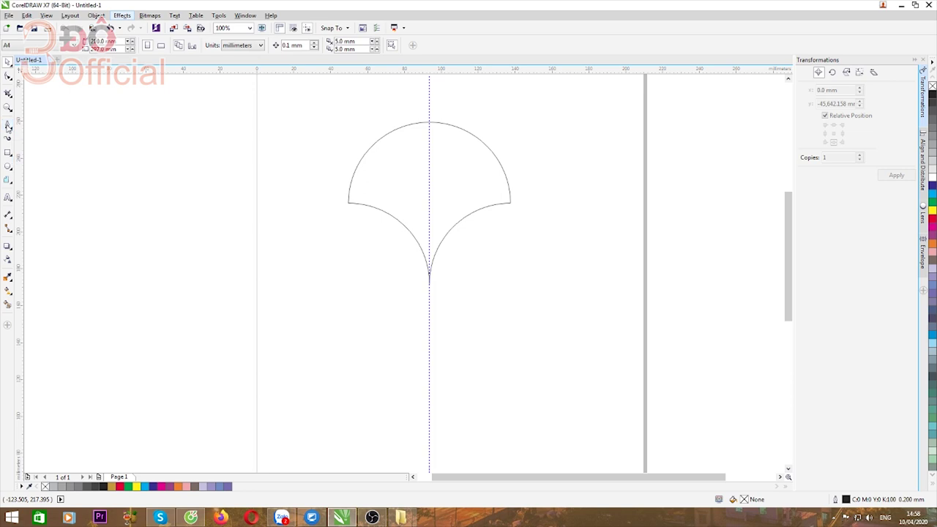
click(510, 205)
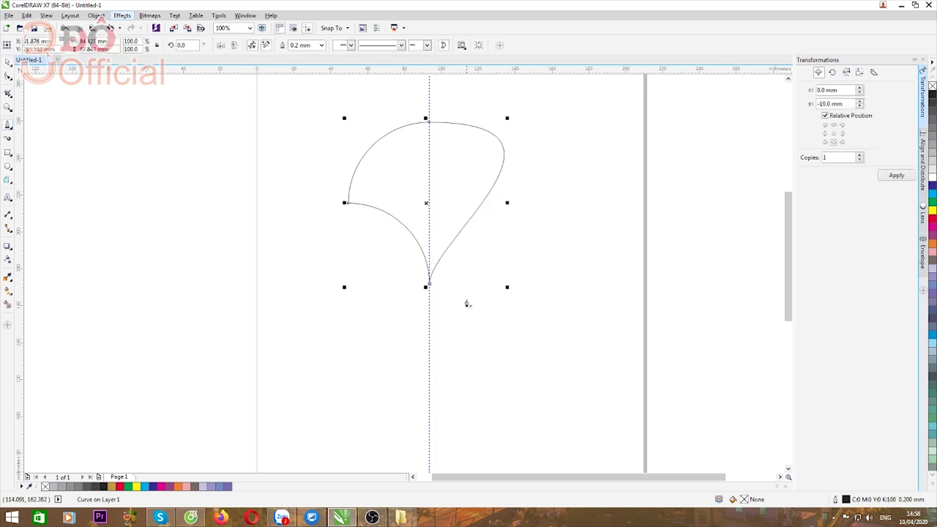
key(ctrl+z)
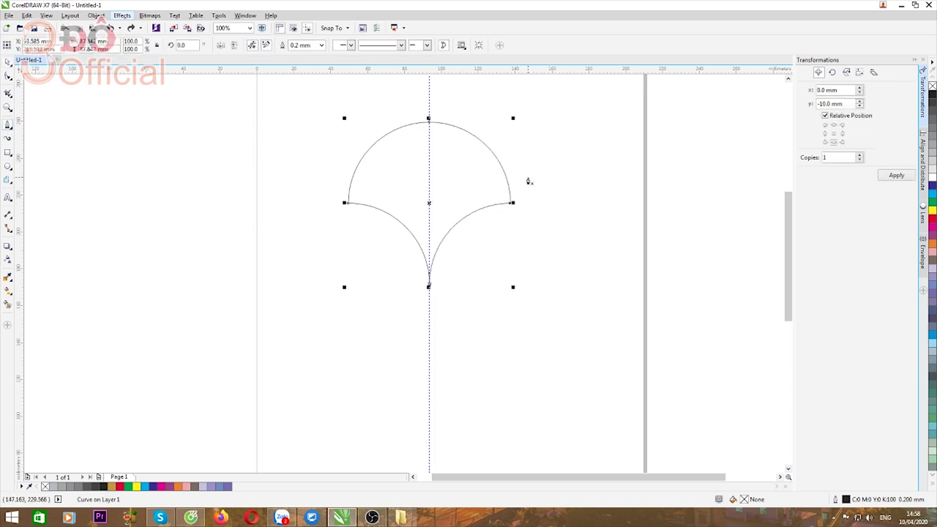
drag(528, 176, 427, 349)
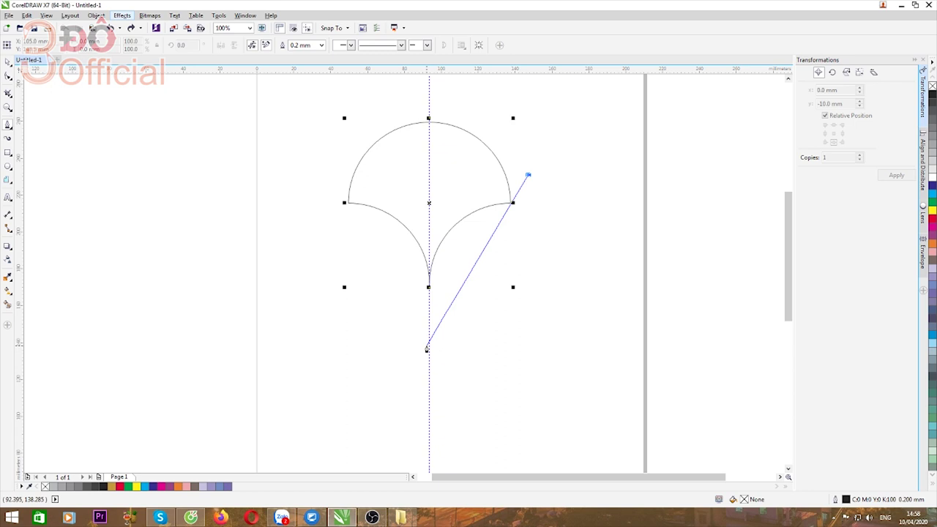
drag(426, 349, 424, 350)
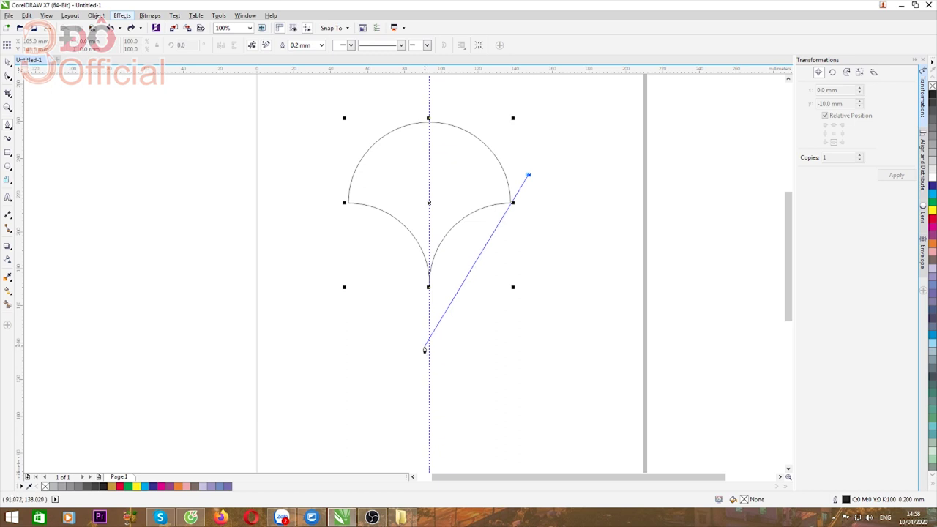
double_click(408, 444)
scroll(532, 178, up, 2)
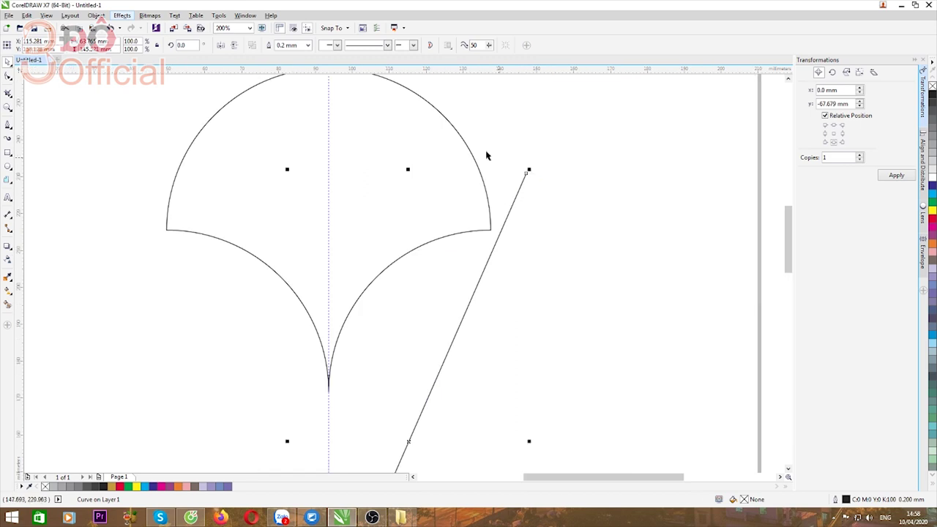
- Move the slanted line's upper end node slightly inward so the line passes through the fan's right corner
click(9, 76)
drag(526, 174, 516, 173)
scroll(481, 144, down, 4)
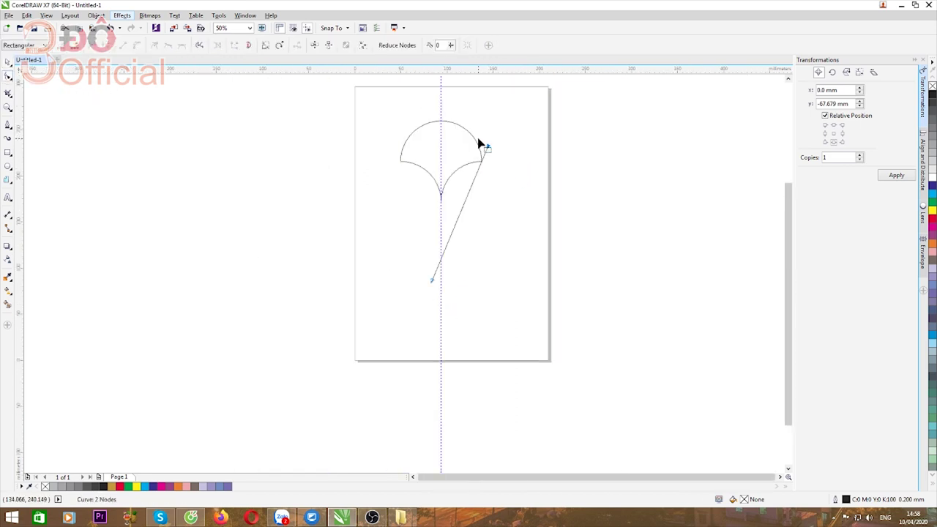
- Place one copy of the fan 10 mm below the original and narrow it symmetrically to about 90.5% width, meeting the slanted line
click(8, 62)
click(125, 212)
click(461, 161)
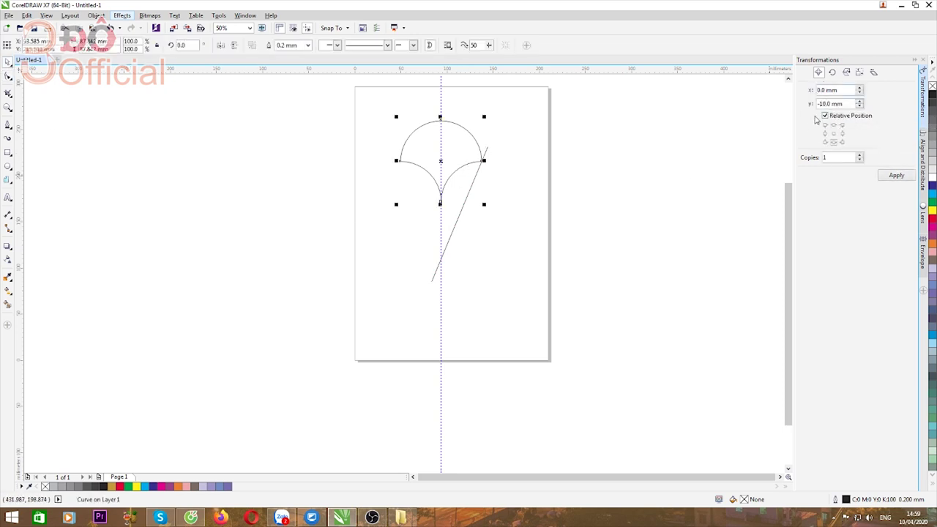
click(896, 176)
scroll(479, 162, up, 2)
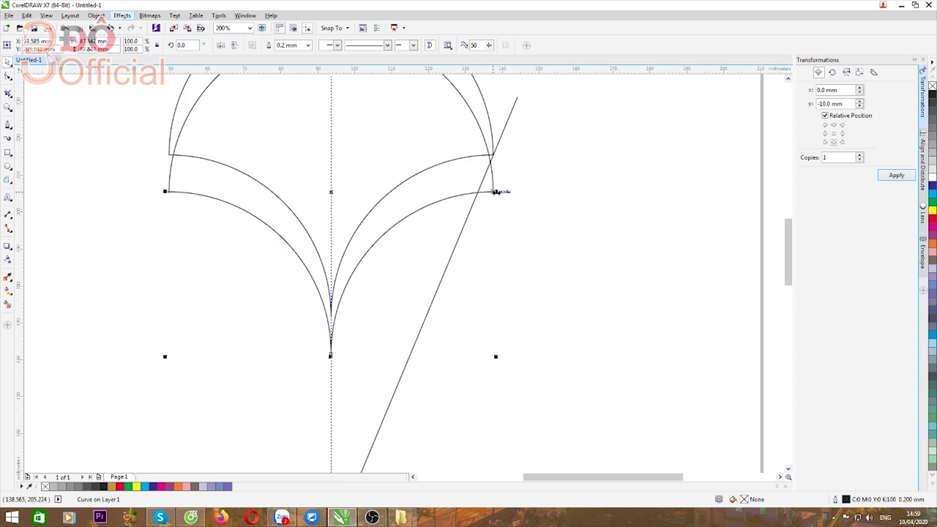
drag(496, 192, 480, 193)
- Add three more fan copies, each 10 mm lower, and narrow them to the slanted line at about 81%, 71.4% and 61.9% width
click(896, 176)
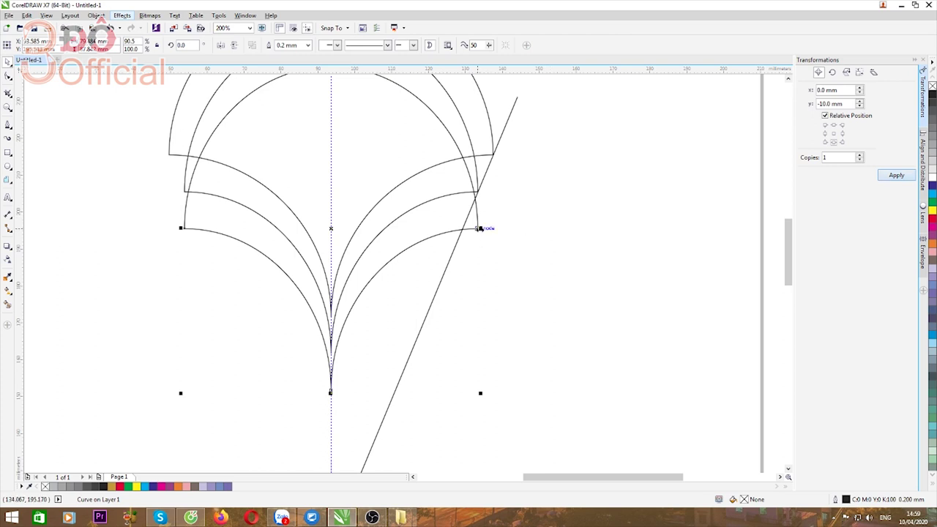
drag(479, 229, 465, 228)
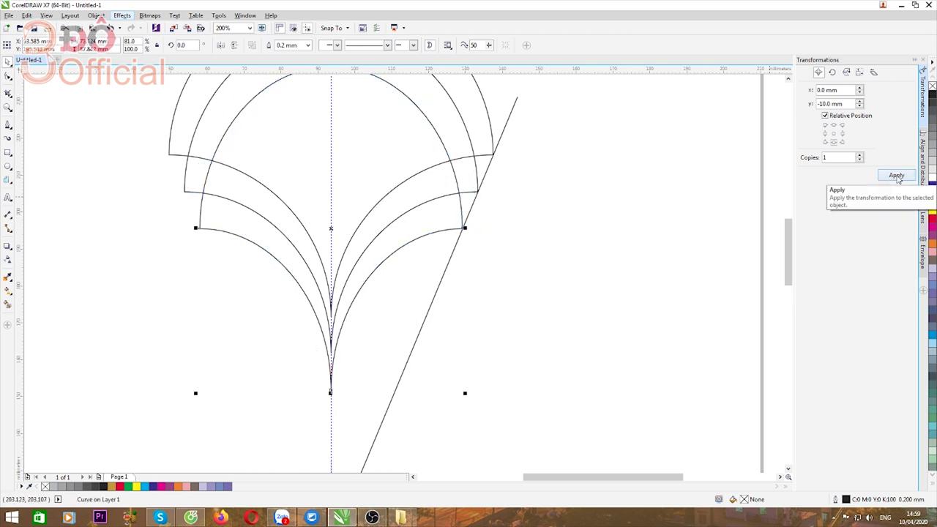
click(897, 177)
drag(465, 265, 450, 265)
click(896, 176)
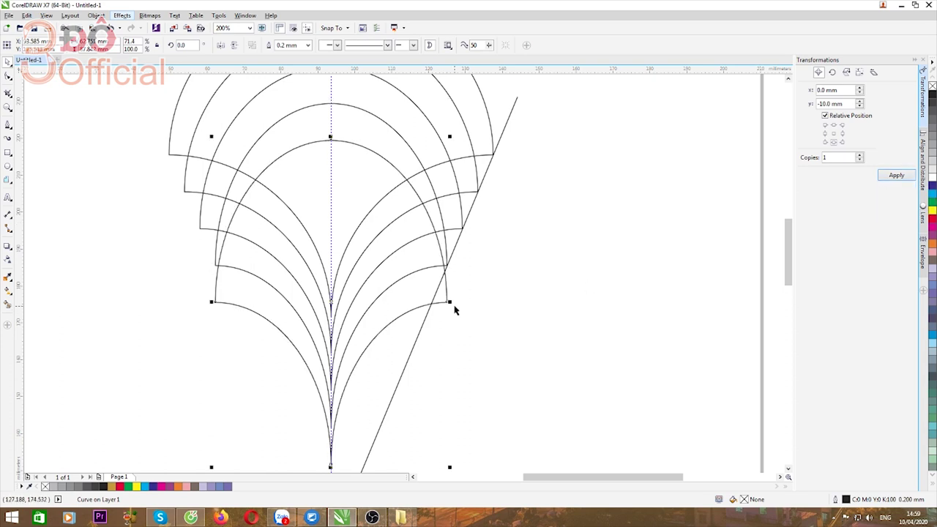
drag(447, 303, 433, 303)
- Add two further fan copies, each 10 mm lower, and narrow them to the slanted line at about 52.3% and 43.3% width
click(896, 176)
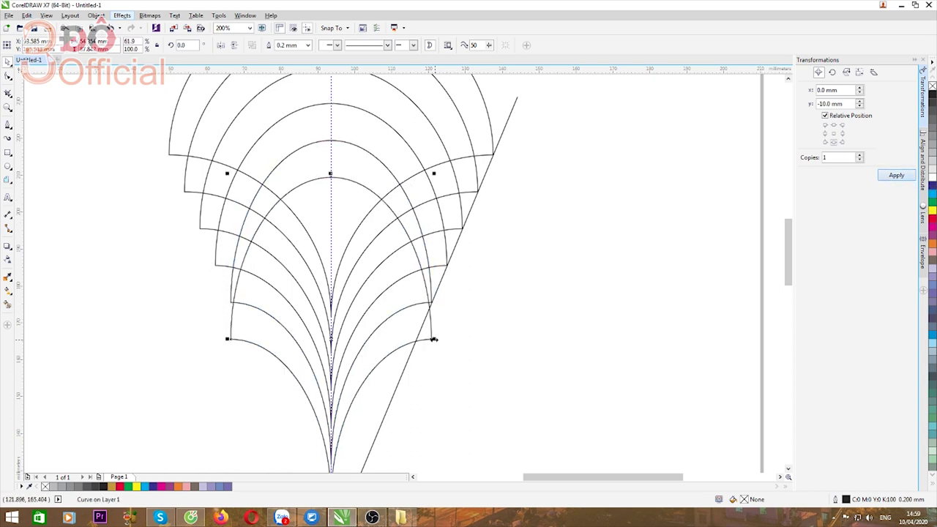
drag(434, 339, 418, 339)
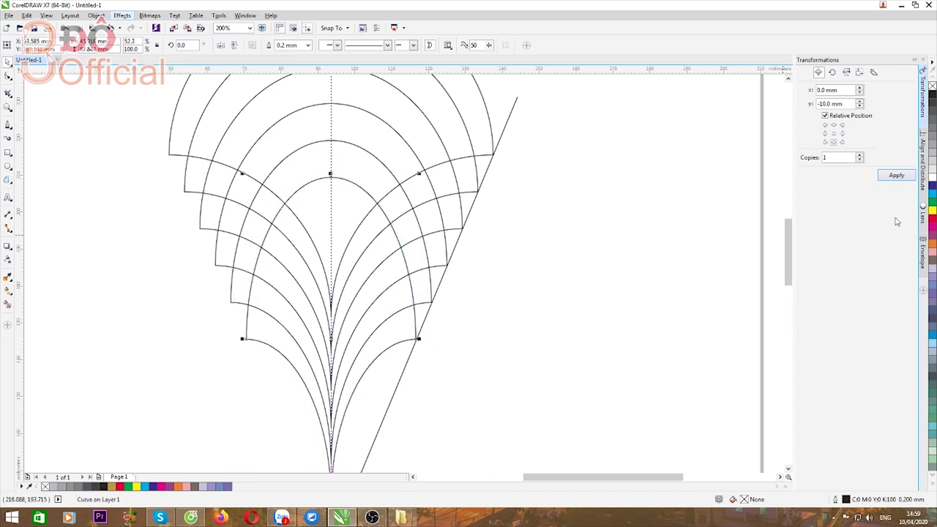
click(896, 176)
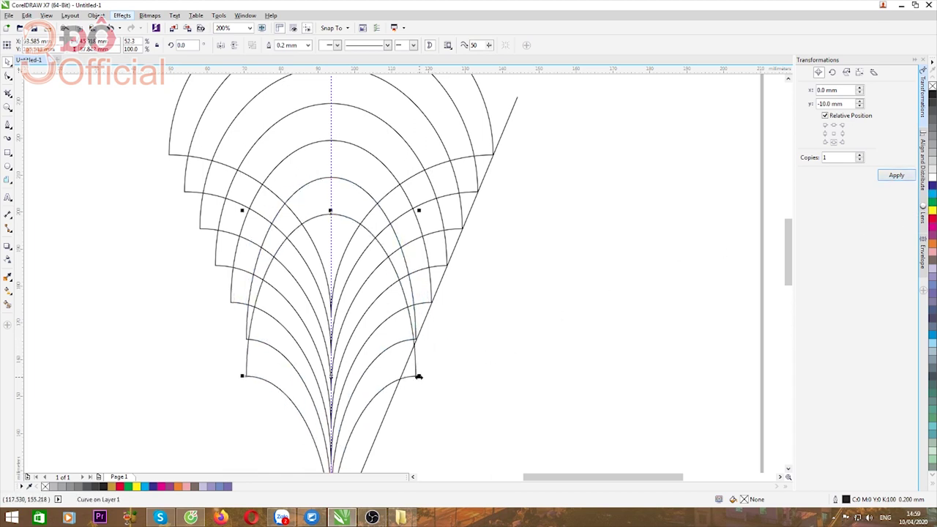
drag(418, 377, 393, 376)
- Continue the stack with two copies at 10 mm spacing, narrowed to the slanted line at about 34.1% and 24.6% width
scroll(397, 211, down, 2)
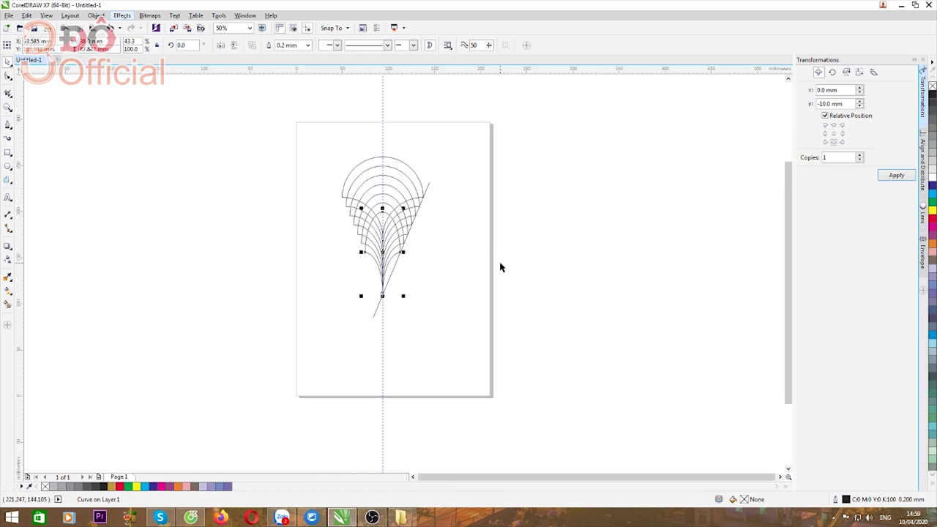
scroll(366, 271, up, 2)
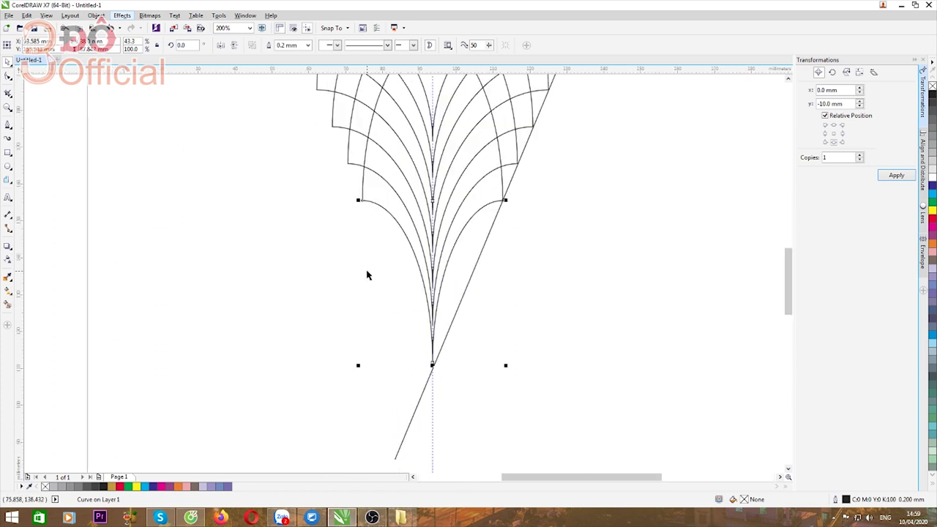
click(896, 176)
drag(505, 237, 490, 238)
click(894, 178)
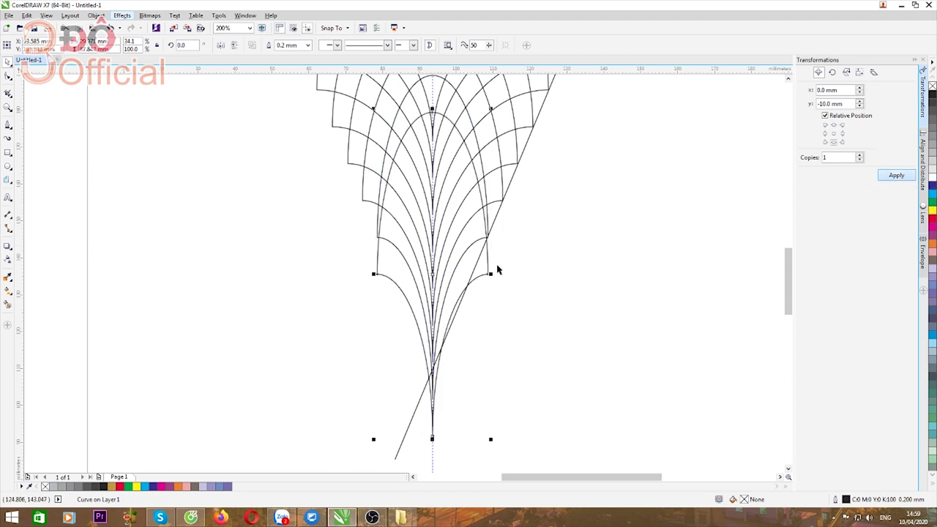
mouse_move(490, 274)
mouse_down()
mouse_move(427, 274)
mouse_move(478, 272)
mouse_move(475, 278)
mouse_up()
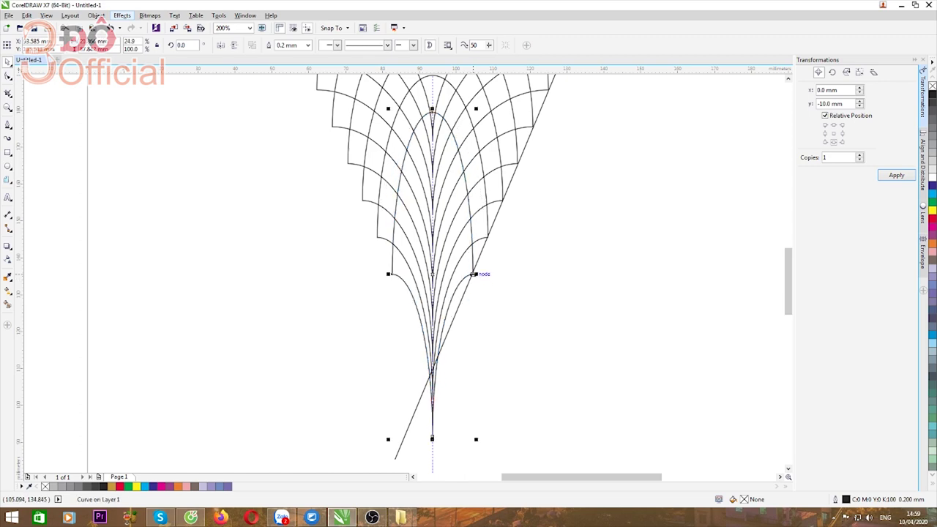
scroll(479, 296, up, 3)
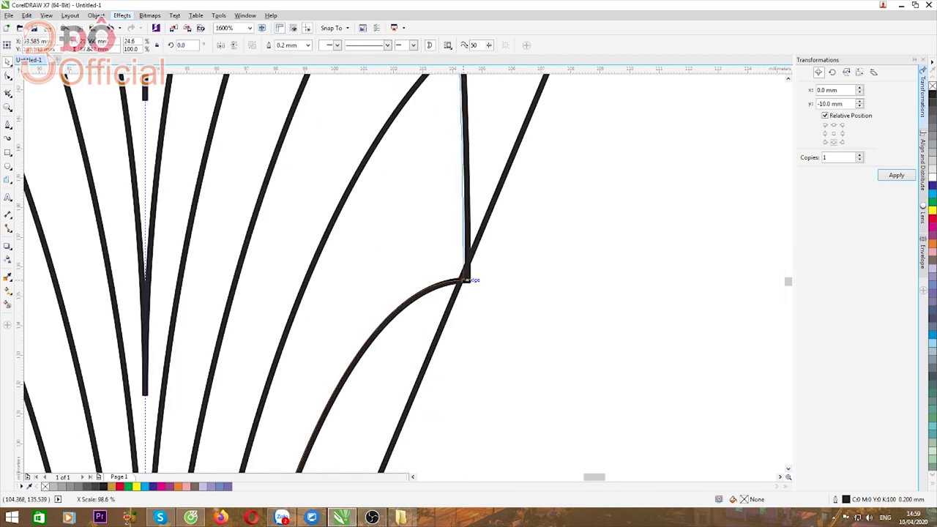
scroll(472, 283, down, 3)
- Add the last fan copy 10 mm lower and narrow it to about 14.8% width, meeting the slanted line
click(896, 176)
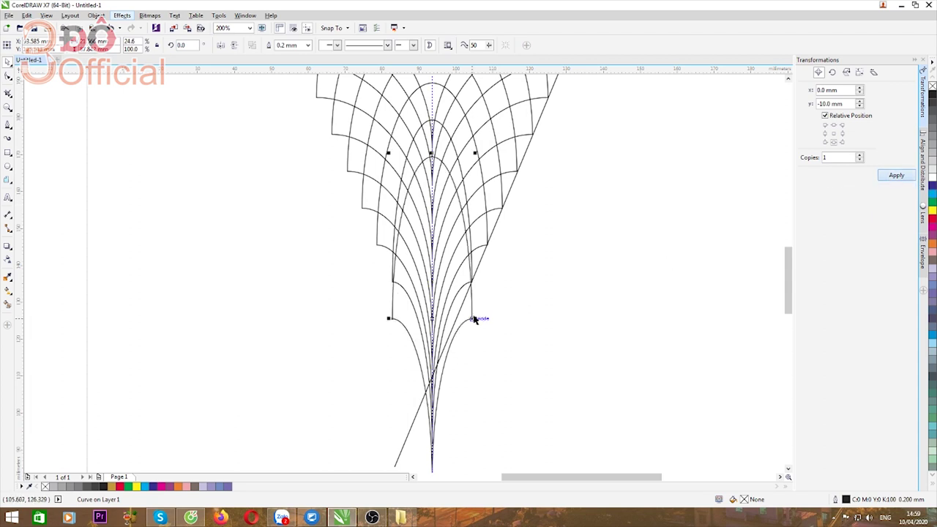
scroll(474, 319, up, 2)
drag(476, 320, 414, 317)
scroll(430, 257, down, 3)
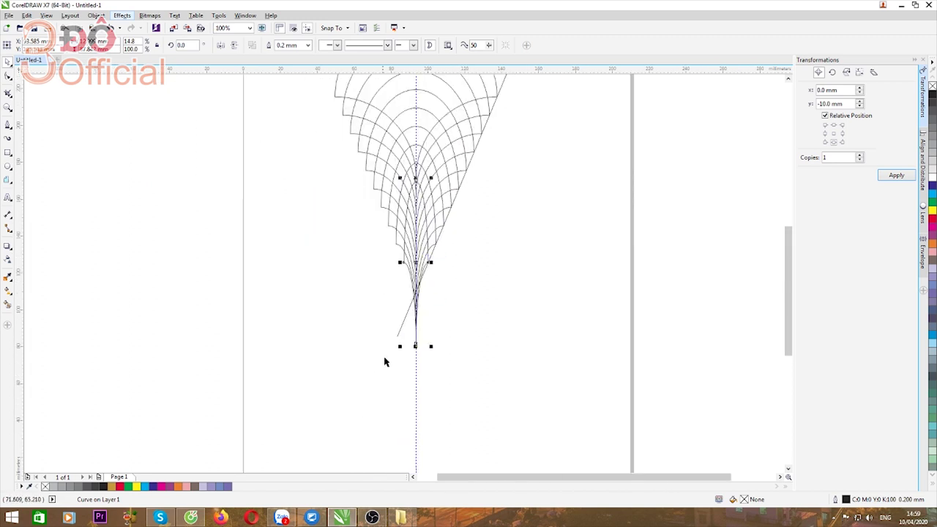
- Delete the slanted line beside the stacked fans
scroll(385, 358, down, 1)
key(F10)
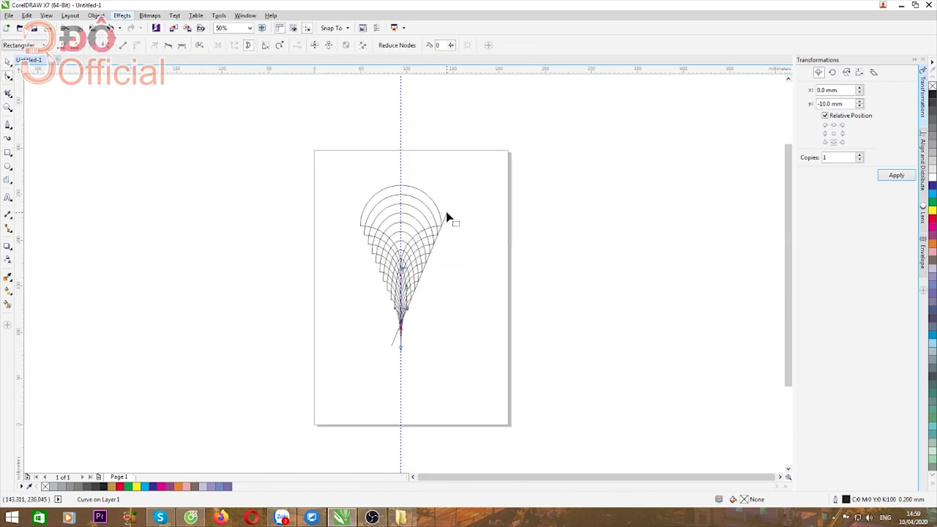
key(space)
key(Delete)
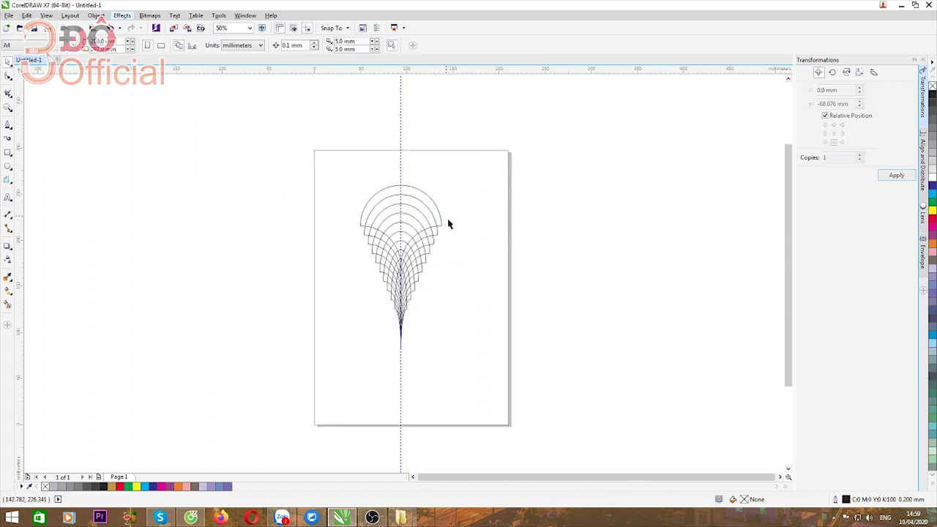
- Scale all ten stacked fans down to about half size and group them
scroll(415, 242, up, 1)
scroll(415, 239, down, 1)
drag(352, 167, 404, 260)
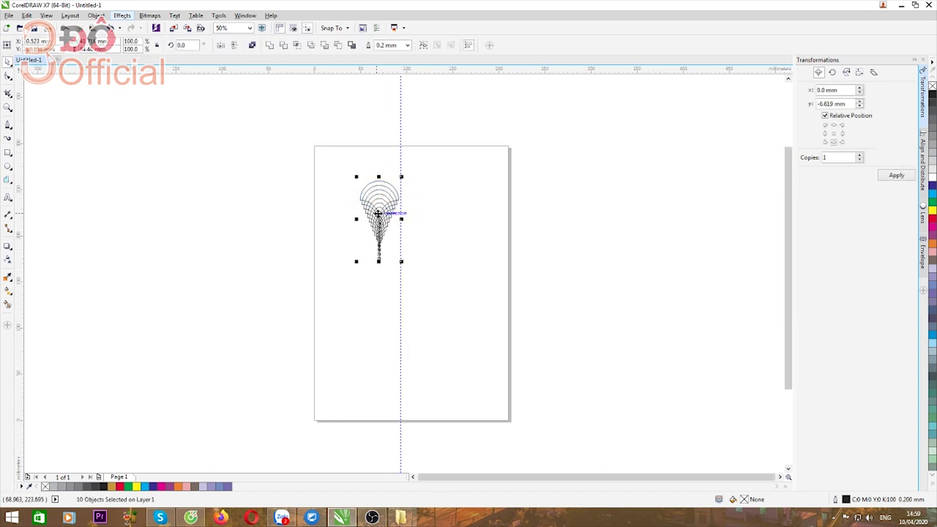
scroll(378, 207, up, 1)
key(ctrl+g)
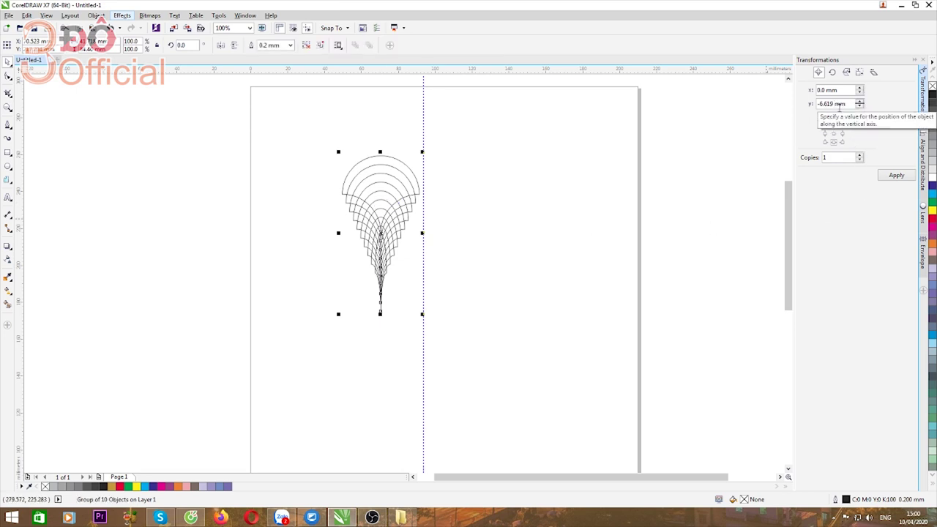
- Color the group's outline red and create one copy rotated 20° about its bottom tip
right_click(932, 219)
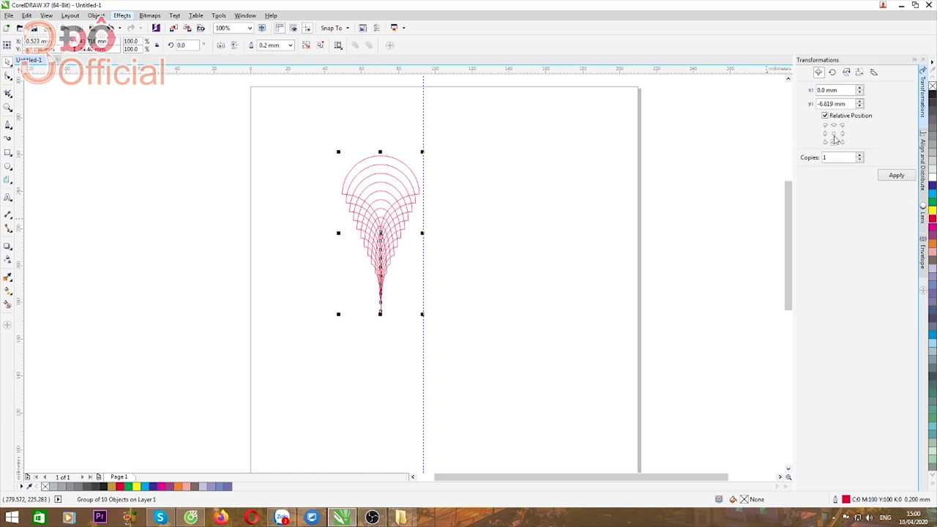
click(834, 74)
drag(828, 90, 824, 91)
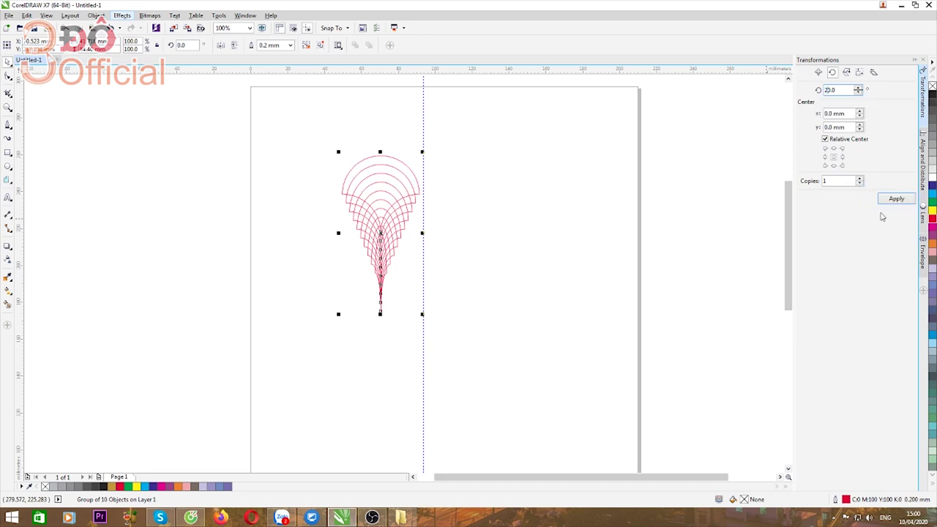
click(379, 235)
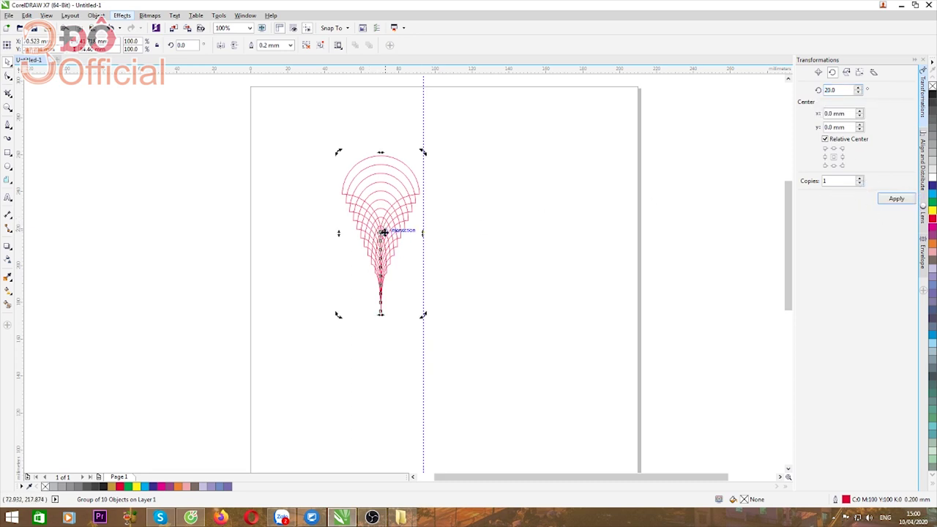
drag(380, 234, 381, 311)
click(897, 199)
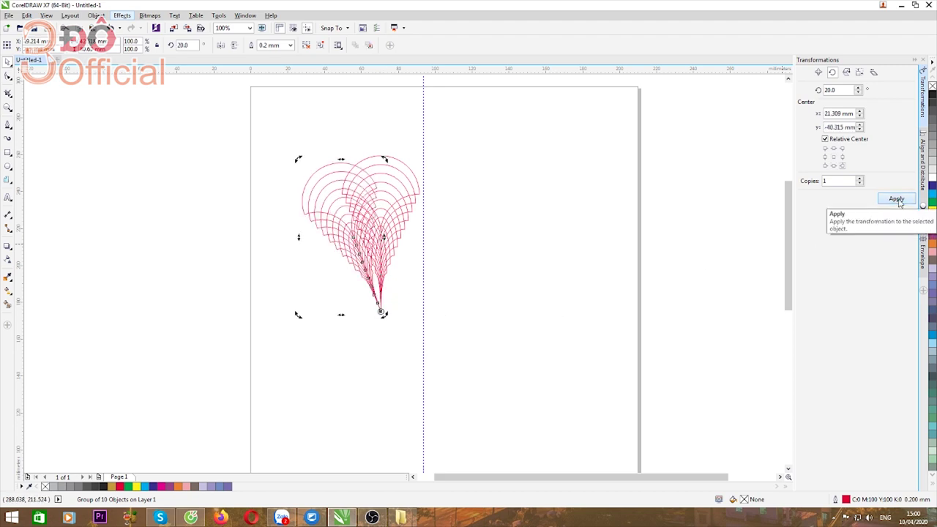
- Add eight more red copies in 40° rotation steps around the same tip, completing the ring of petals
click(827, 90)
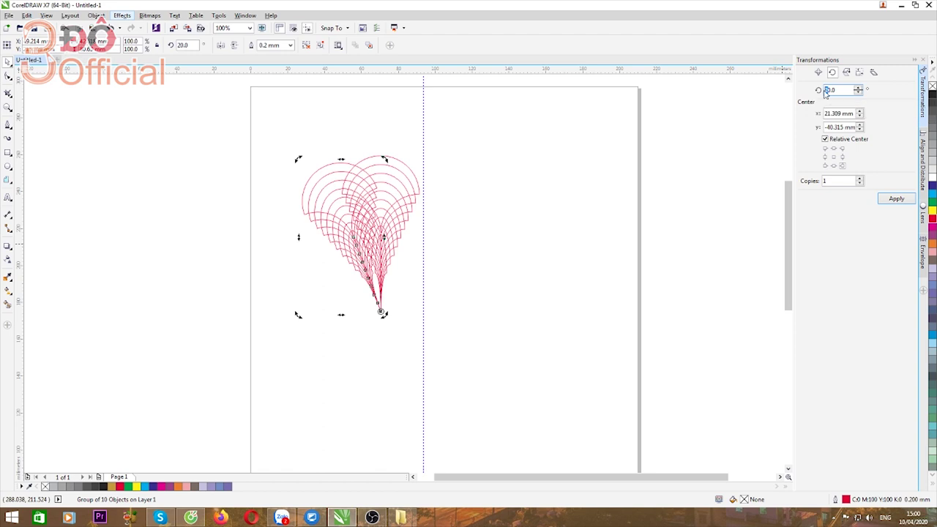
click(894, 200)
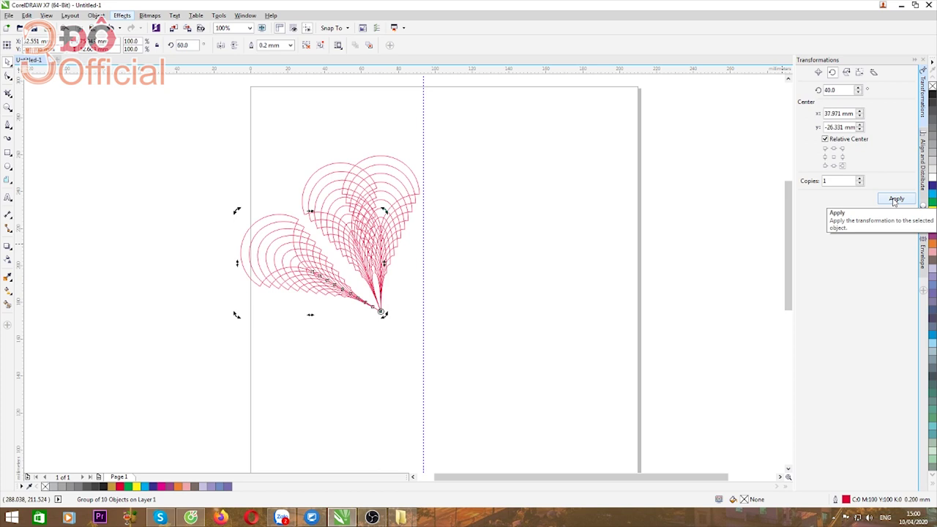
click(894, 199)
click(893, 199)
click(894, 200)
click(894, 199)
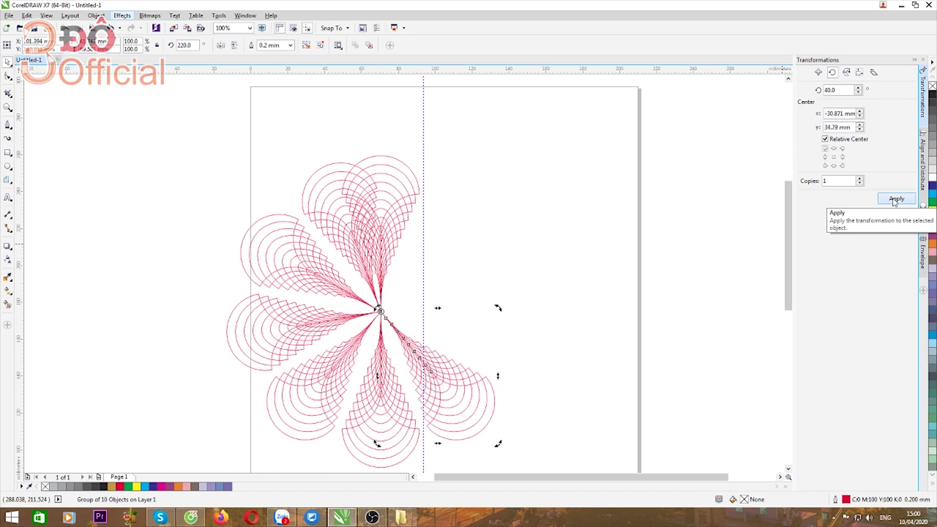
click(894, 200)
click(893, 200)
click(894, 199)
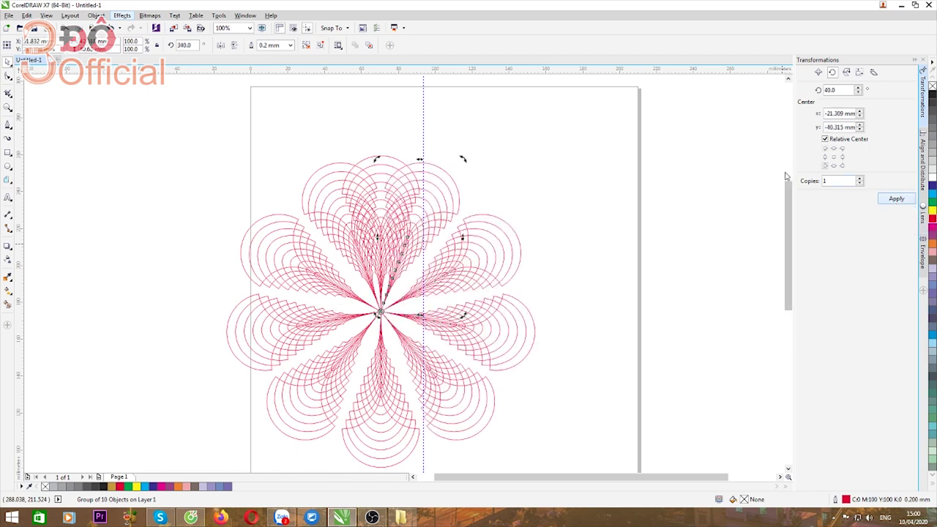
- Select the original upright petal and change its outline to green, keeping its rotation center at the bottom tip
click(576, 182)
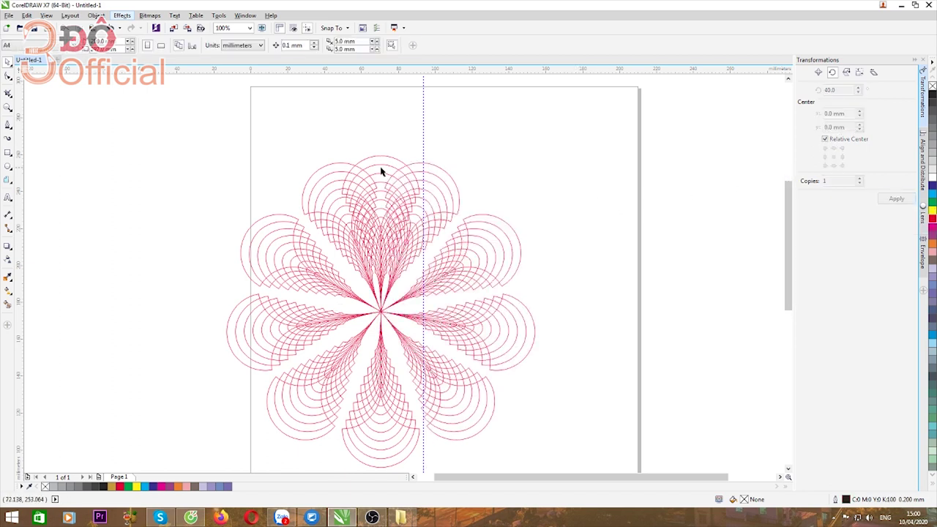
click(381, 167)
click(381, 239)
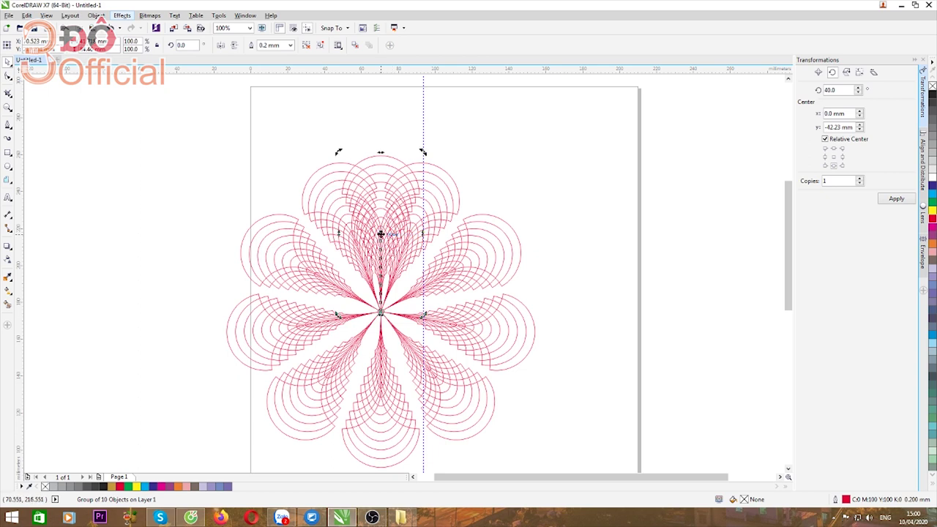
drag(381, 234, 381, 311)
key(ctrl+z)
right_click(933, 202)
- Add eight copies of the green petal in 40° rotation steps around its bottom tip
click(841, 149)
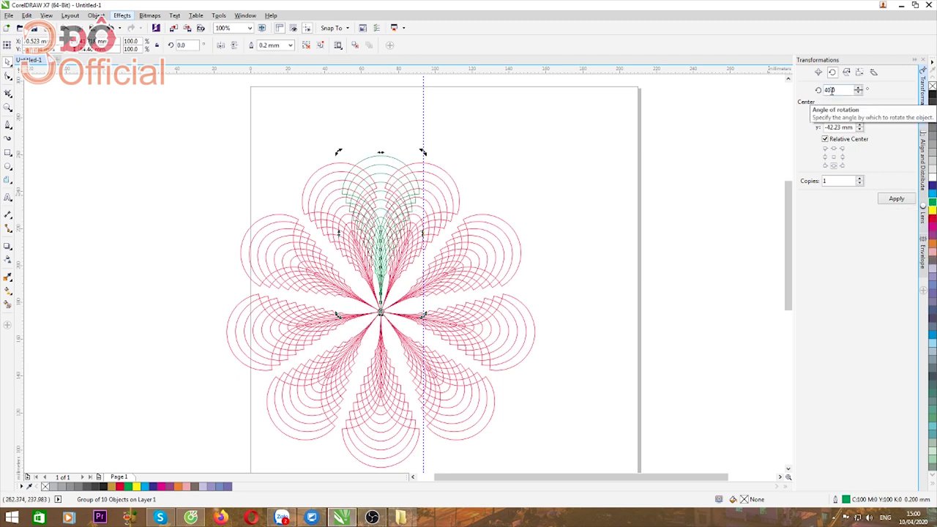
click(894, 199)
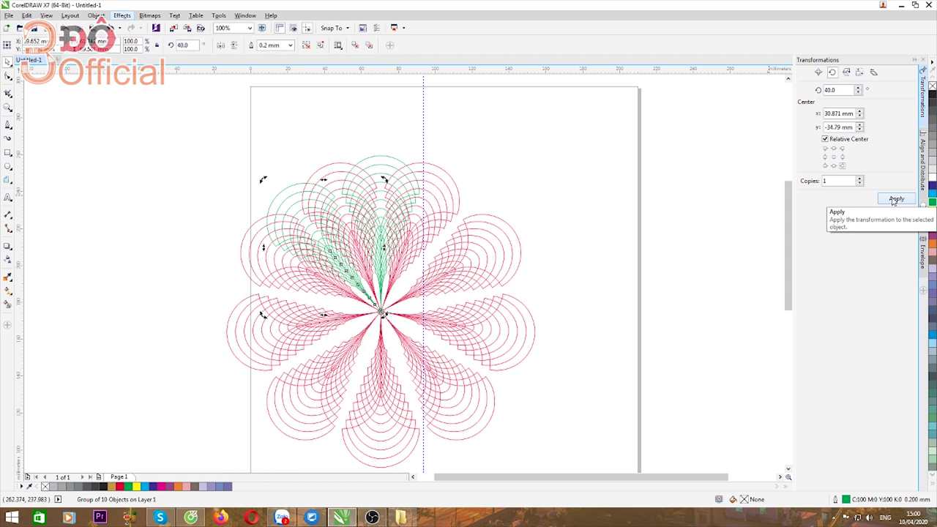
click(894, 199)
click(894, 199)
click(894, 199)
click(894, 199)
click(894, 199)
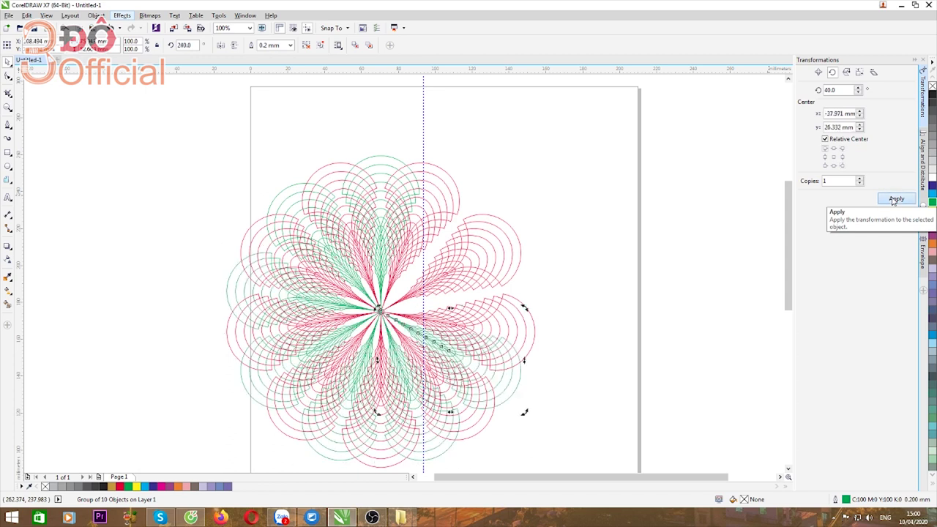
click(895, 199)
click(894, 199)
- Group all the red and green petals of the rosette and move the group toward the page's right edge
scroll(455, 157, down, 2)
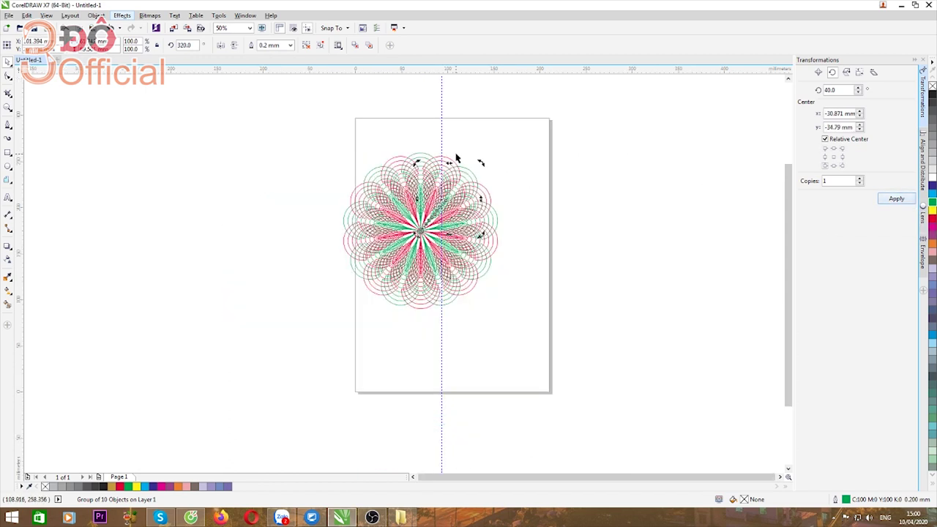
drag(314, 134, 551, 342)
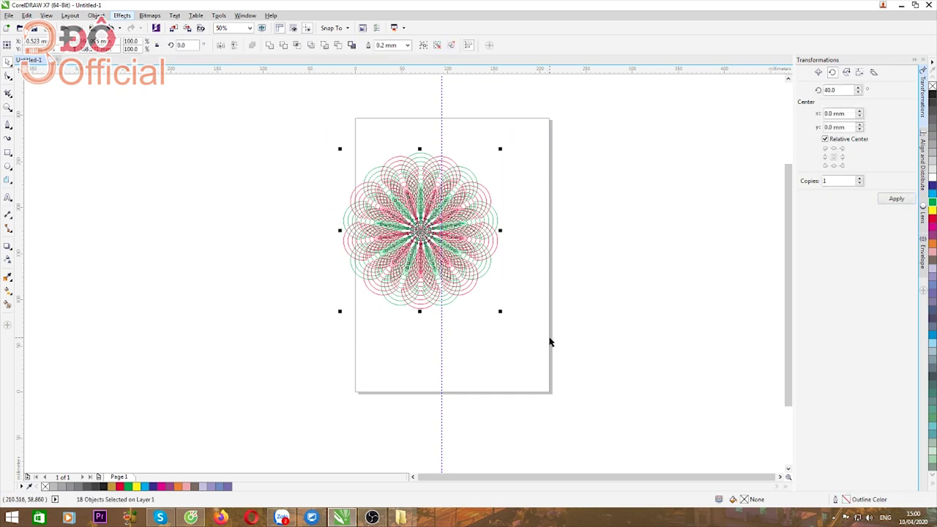
key(ctrl+g)
drag(420, 231, 487, 233)
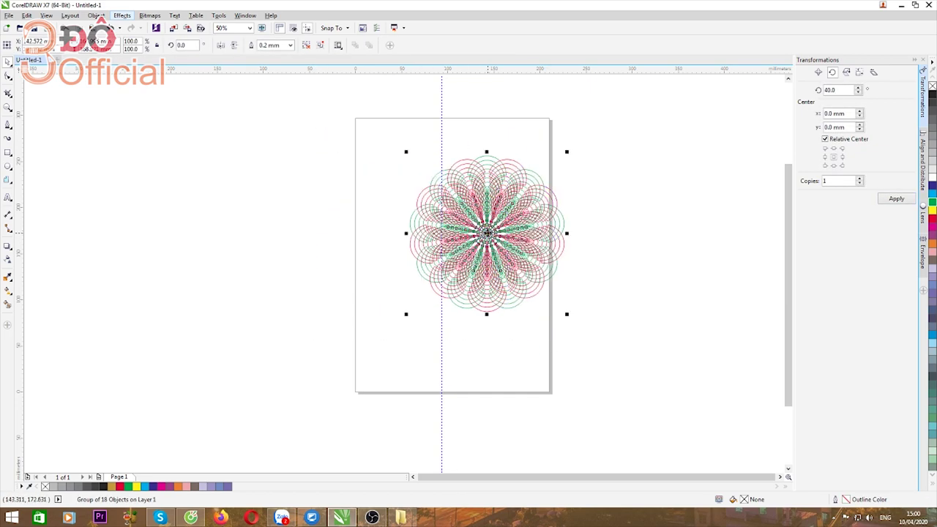
- Place a separate upright green petal left of the page and keep the rosette's petals as one group
click(328, 291)
click(485, 163)
drag(485, 163, 326, 176)
drag(394, 140, 586, 359)
key(ctrl+g)
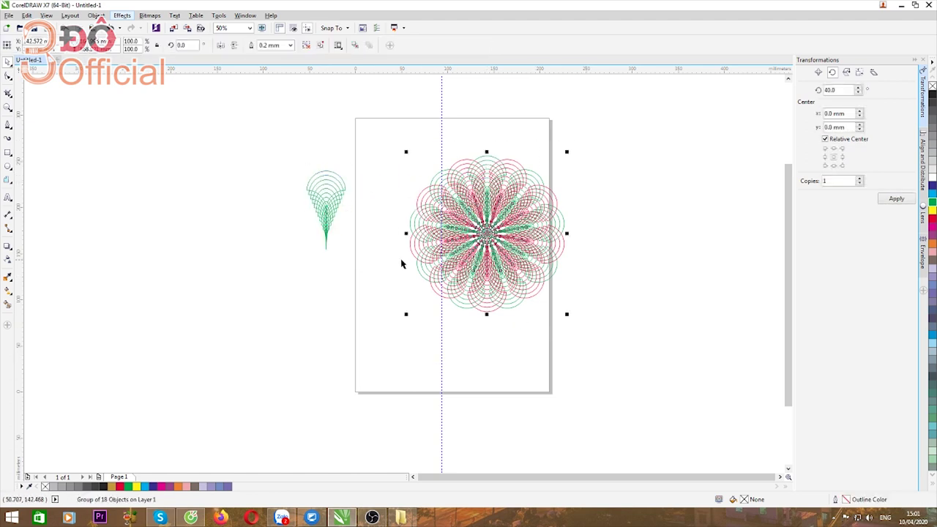
- Ungroup the separate green petal and fill its largest, outermost fan shape with cyan
scroll(319, 192, up, 4)
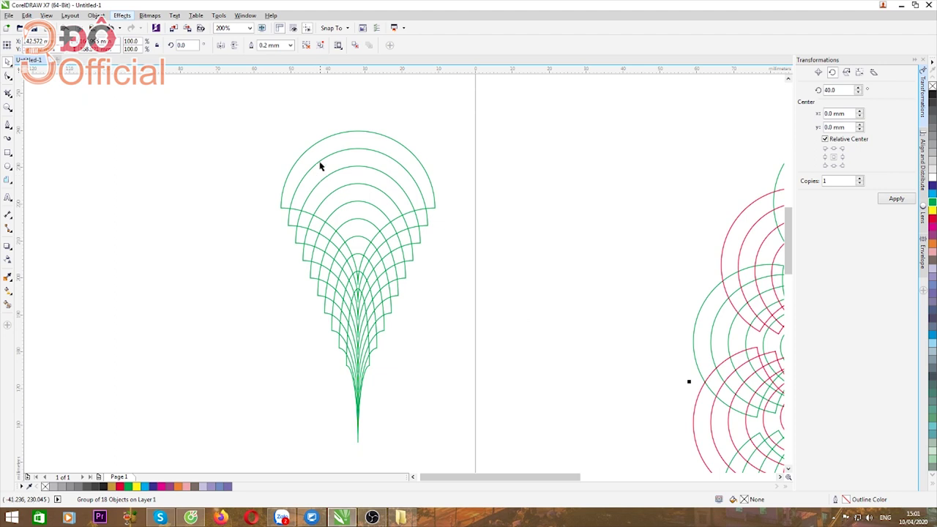
click(319, 167)
scroll(347, 212, down, 2)
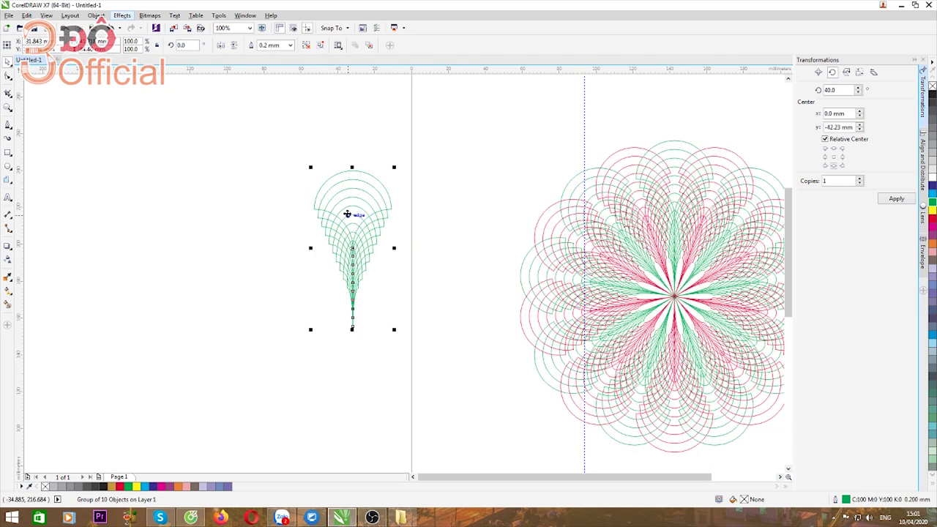
key(ctrl+u)
click(261, 224)
click(343, 174)
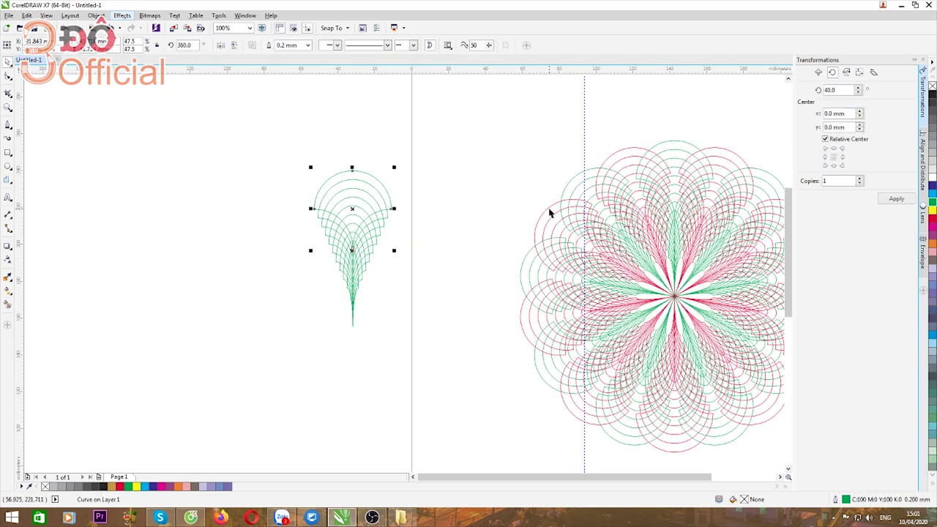
click(932, 196)
key(Escape)
- Fill the petal's second fan shape with green, the third with yellow and the fourth with red
scroll(377, 219, up, 2)
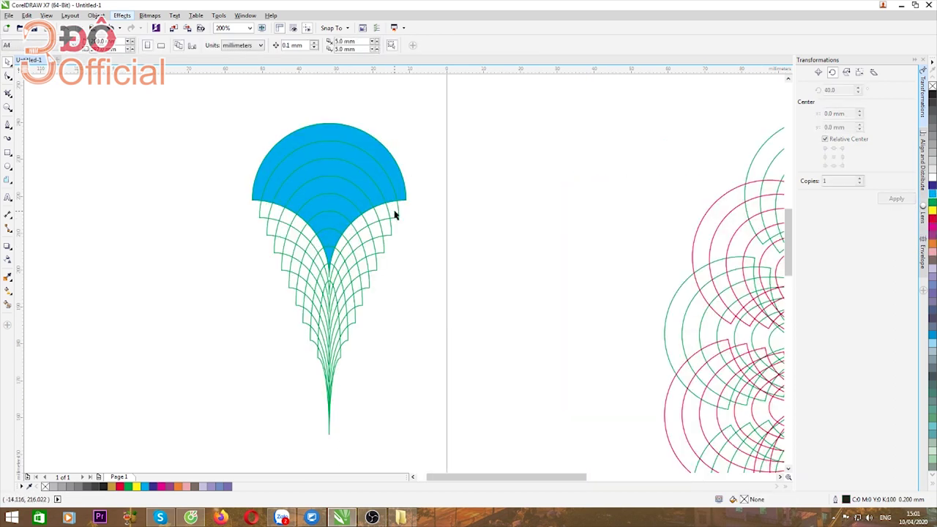
click(393, 214)
click(932, 209)
key(Escape)
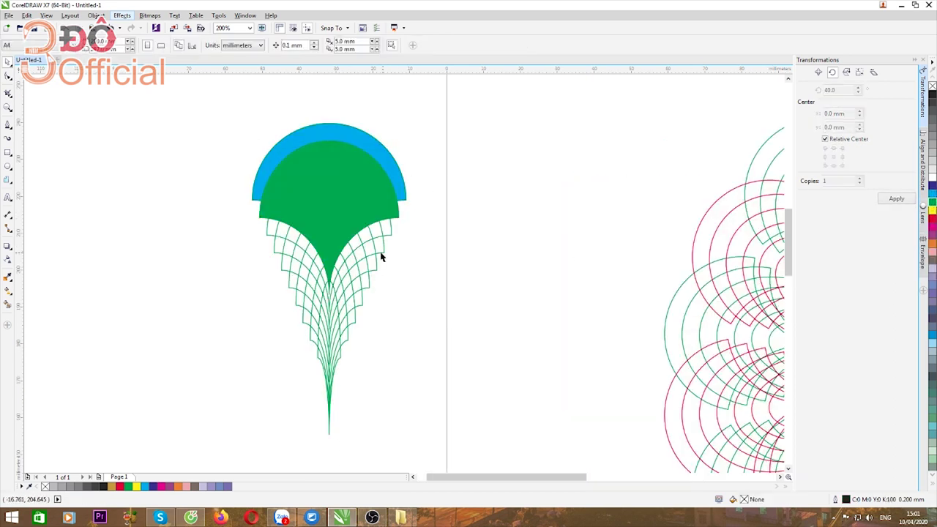
click(387, 236)
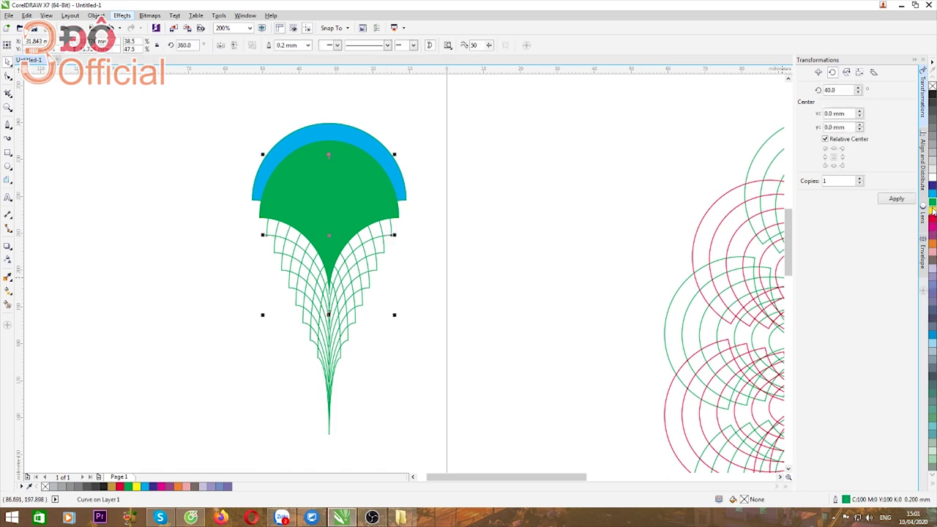
click(933, 209)
key(Escape)
click(387, 251)
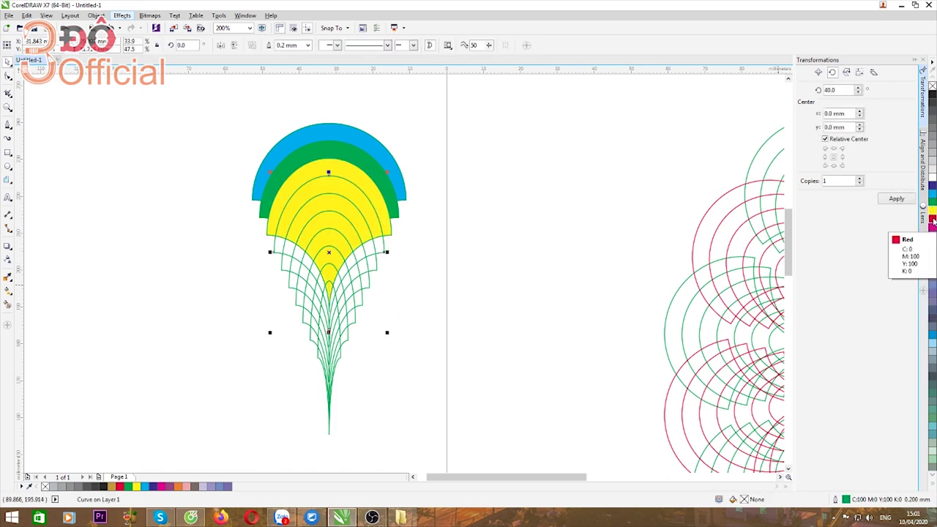
click(933, 220)
- Fill the petal's fifth fan shape with magenta, the sixth with purple and the seventh with orange
click(375, 271)
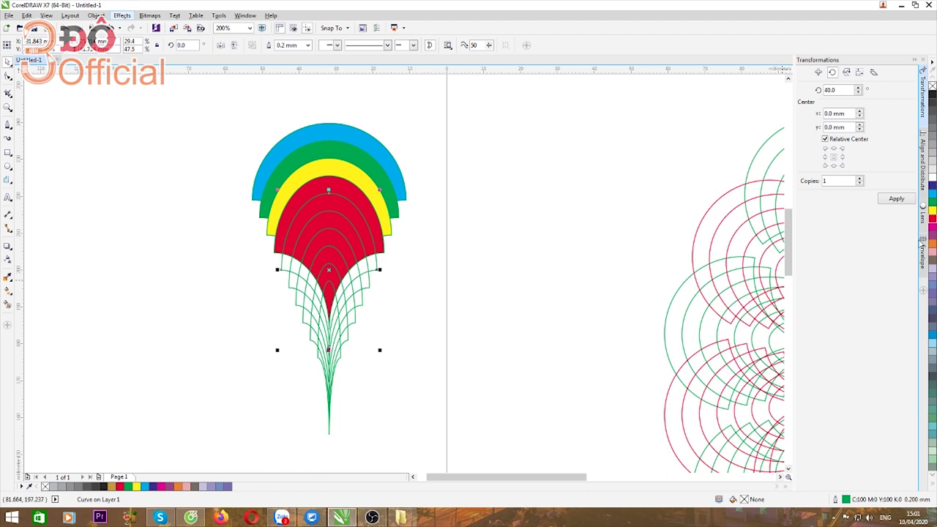
click(933, 228)
click(370, 292)
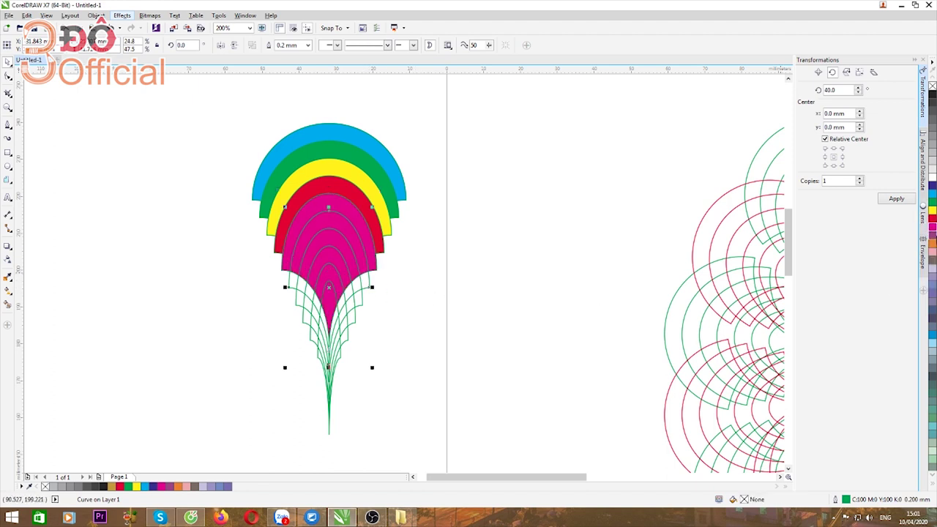
click(932, 235)
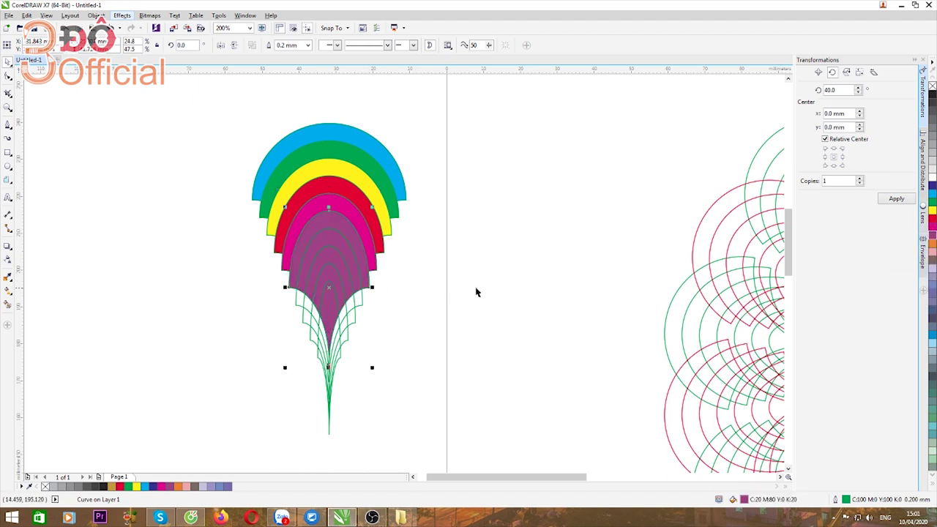
click(359, 309)
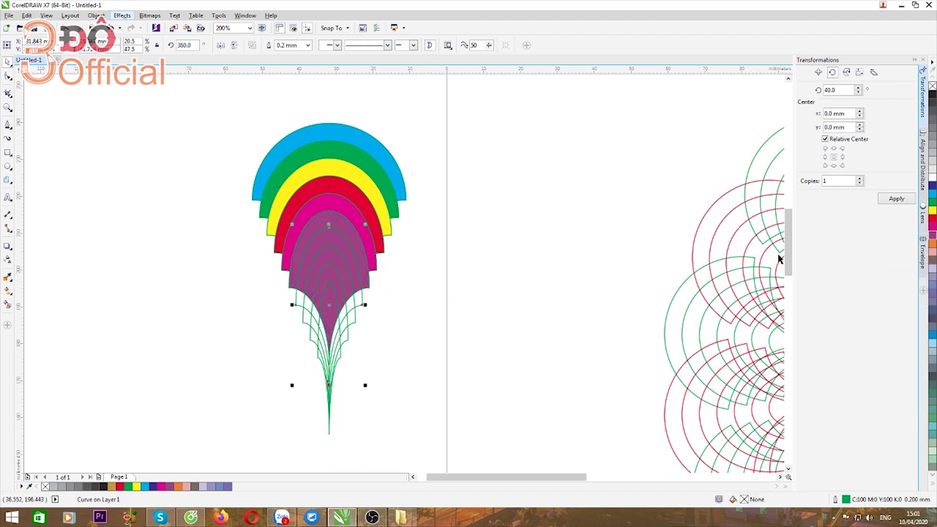
click(933, 246)
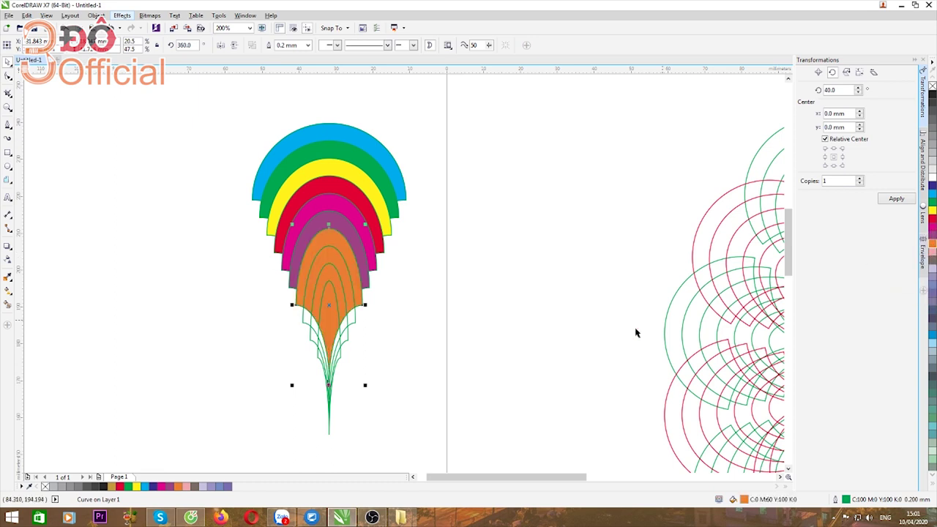
- Fill the petal's eighth fan shape with pink, the ninth with gray-brown and the narrowest with pale lavender
click(356, 327)
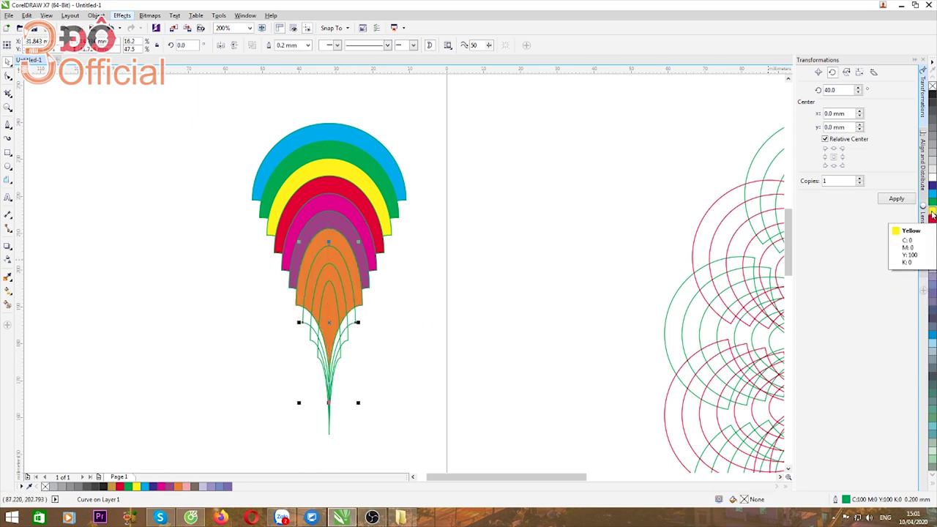
click(933, 255)
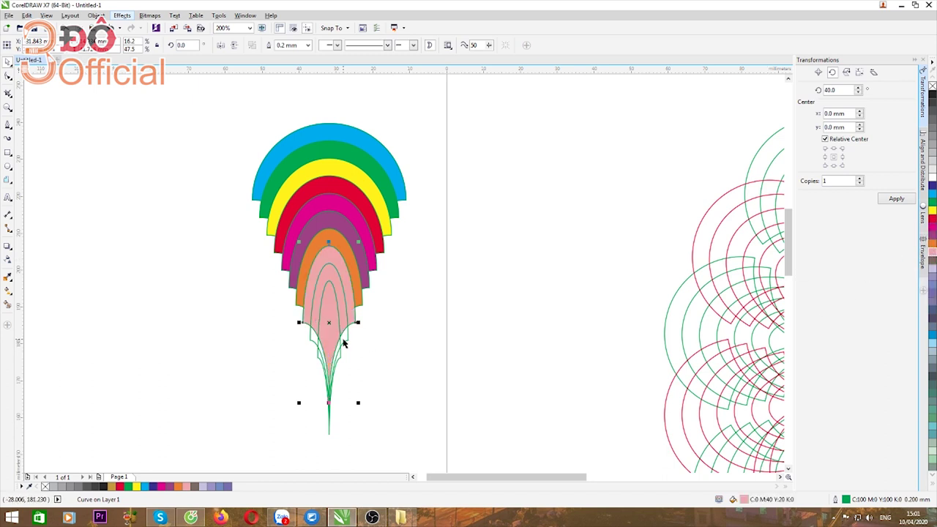
click(932, 264)
click(341, 363)
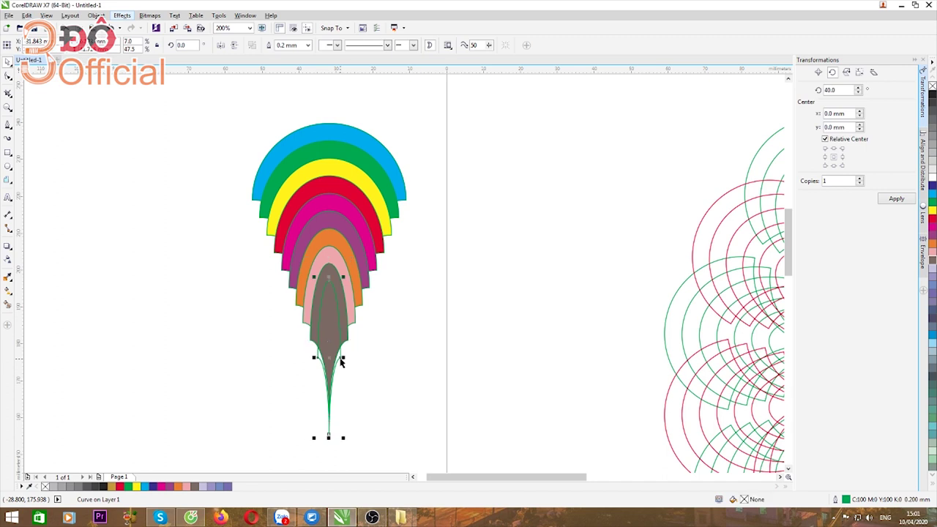
click(932, 275)
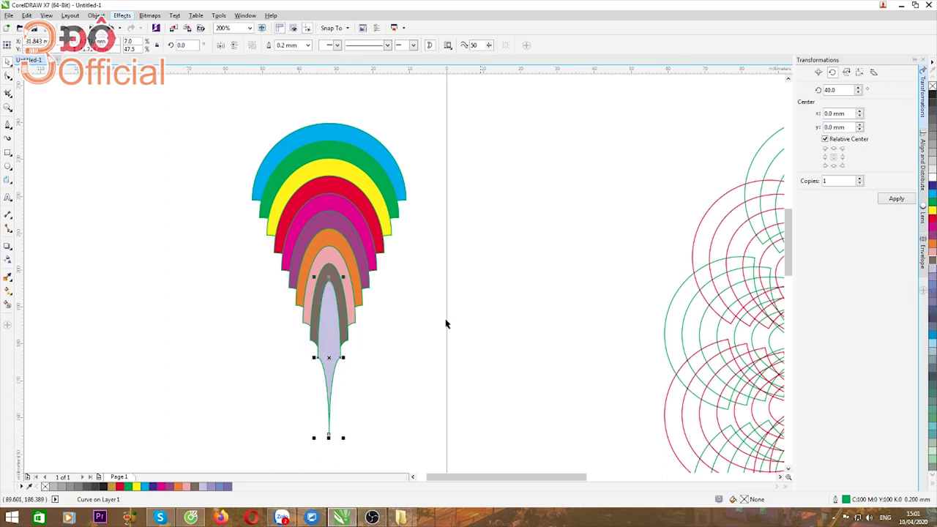
- Select all ten filled shapes of the petal and remove their outlines
click(212, 272)
scroll(347, 186, down, 2)
drag(255, 134, 431, 344)
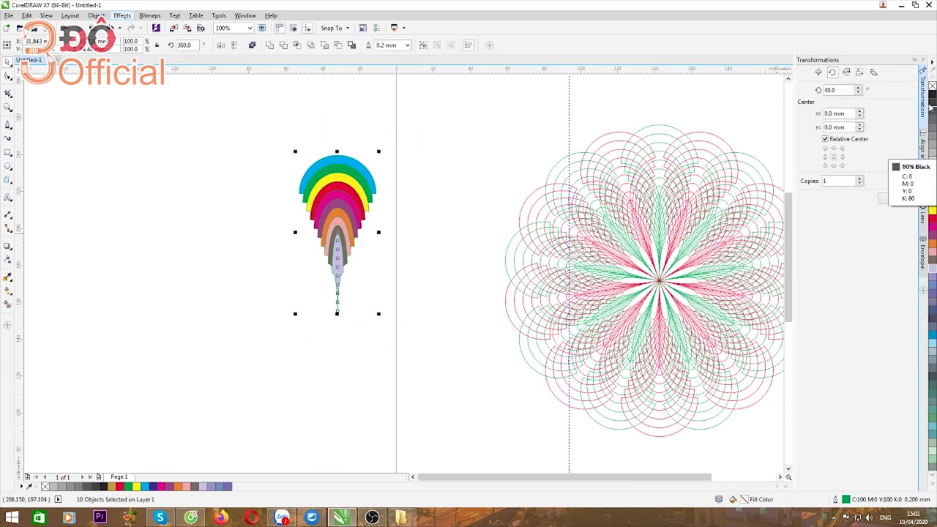
click(291, 138)
drag(292, 138, 402, 330)
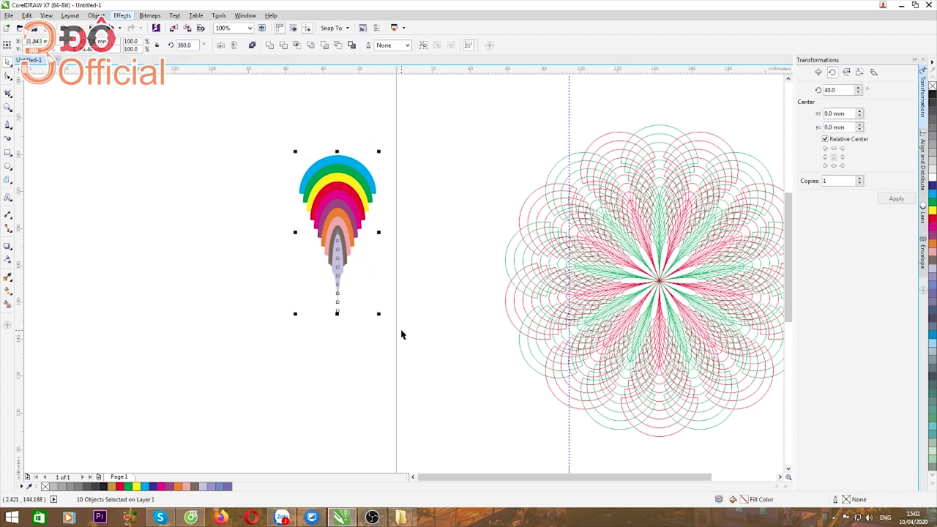
- Group the multicolored petal and create one copy rotated 20° about its bottom tip
double_click(826, 89)
text(200)
key(BackSpace)
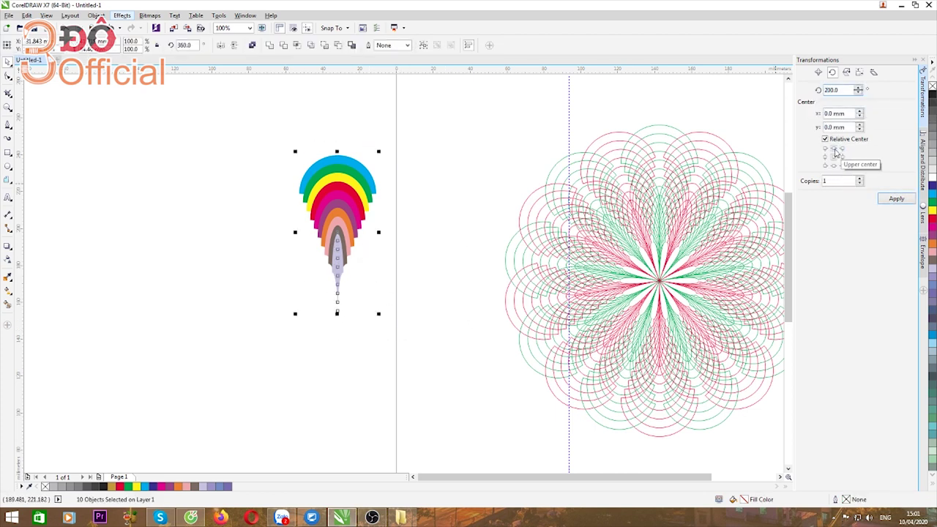
drag(337, 232, 333, 328)
key(ctrl+g)
click(338, 253)
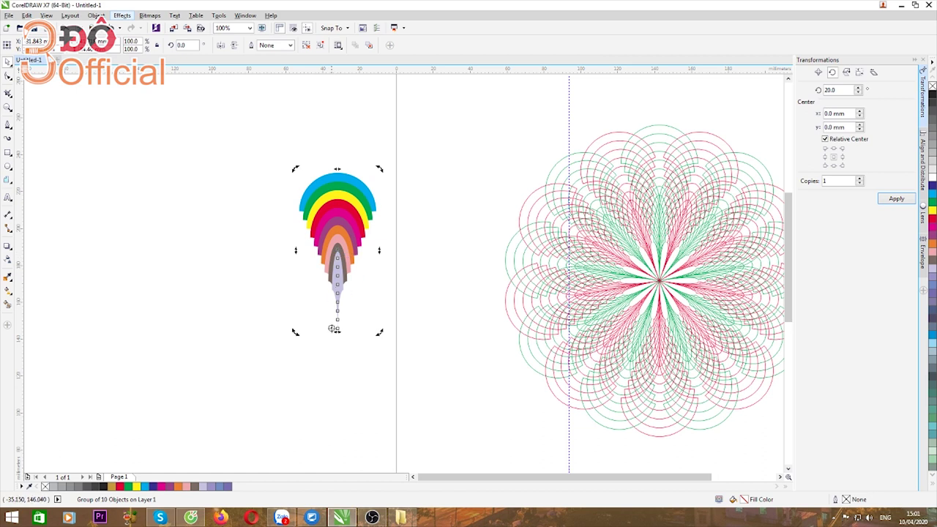
click(896, 198)
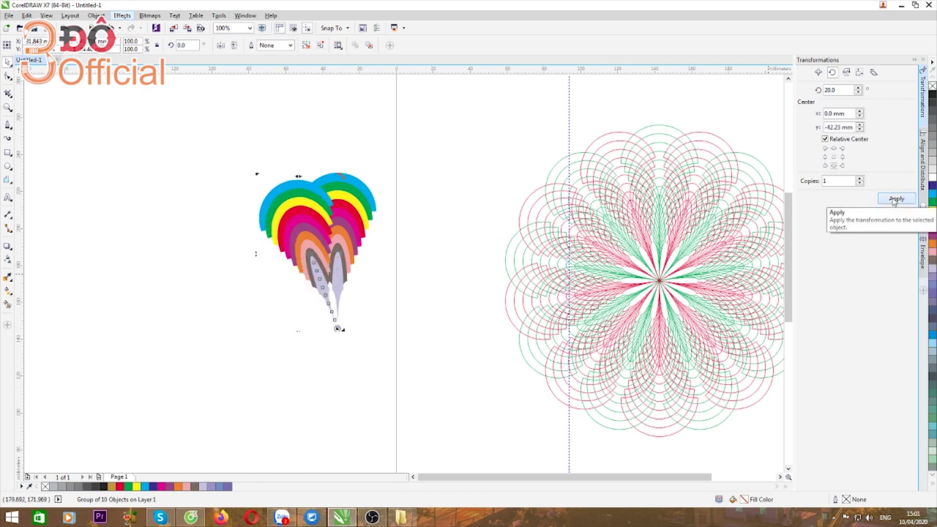
- Add eight more multicolored copies in 40° rotation steps around the same tip to complete the ring
double_click(826, 90)
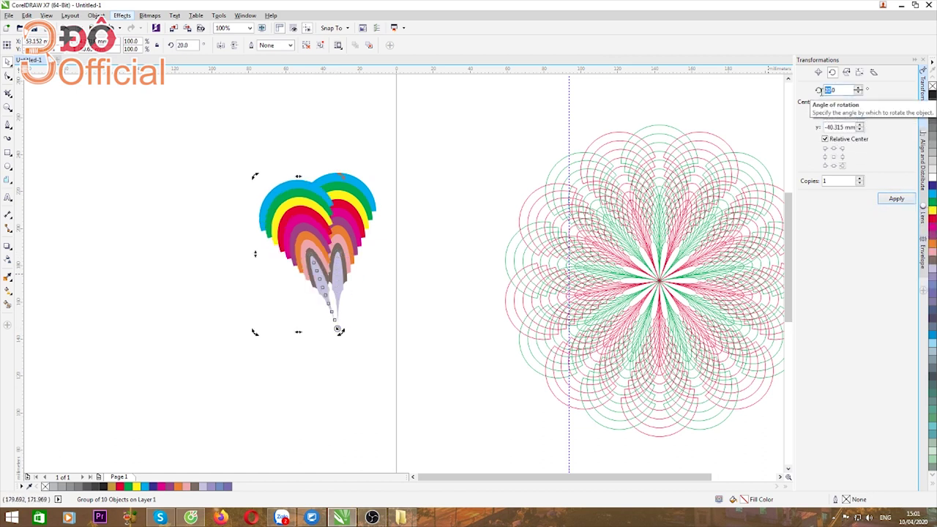
text(40)
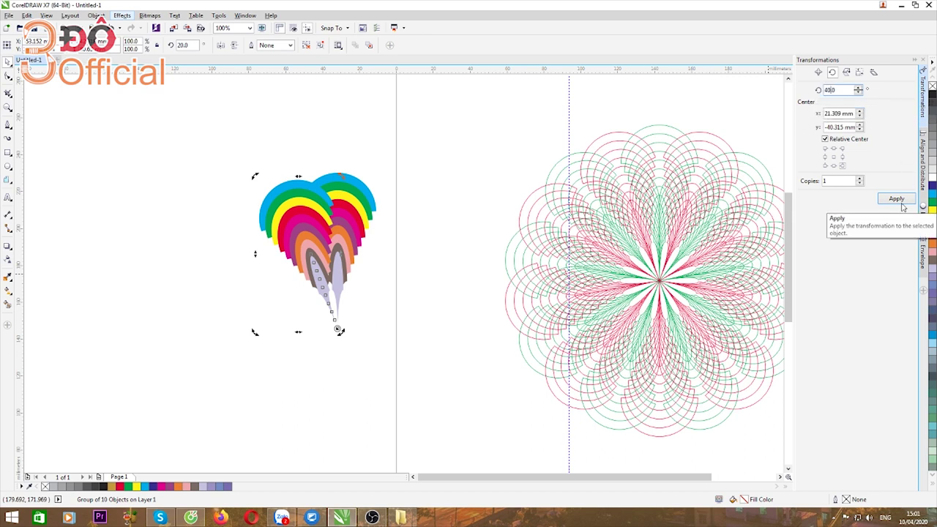
click(896, 199)
click(896, 198)
click(896, 199)
click(896, 199)
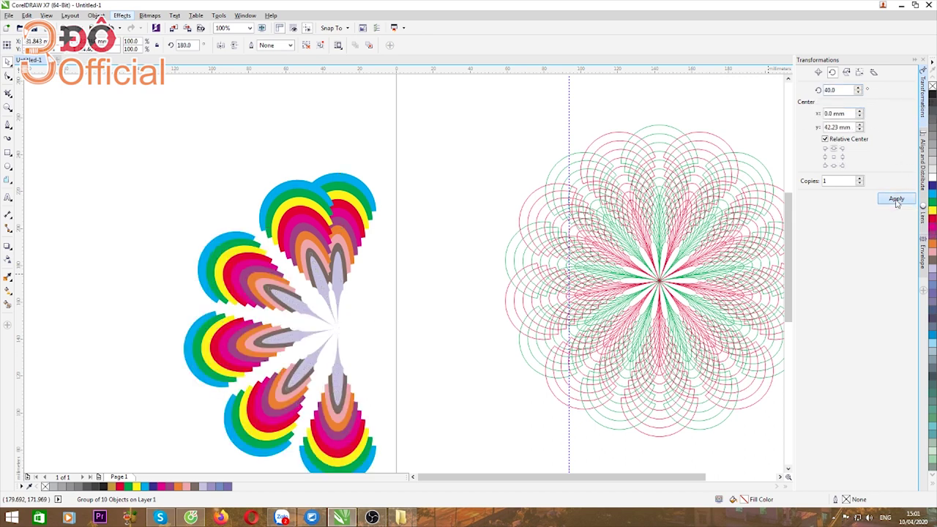
click(896, 198)
click(896, 199)
click(896, 198)
click(896, 198)
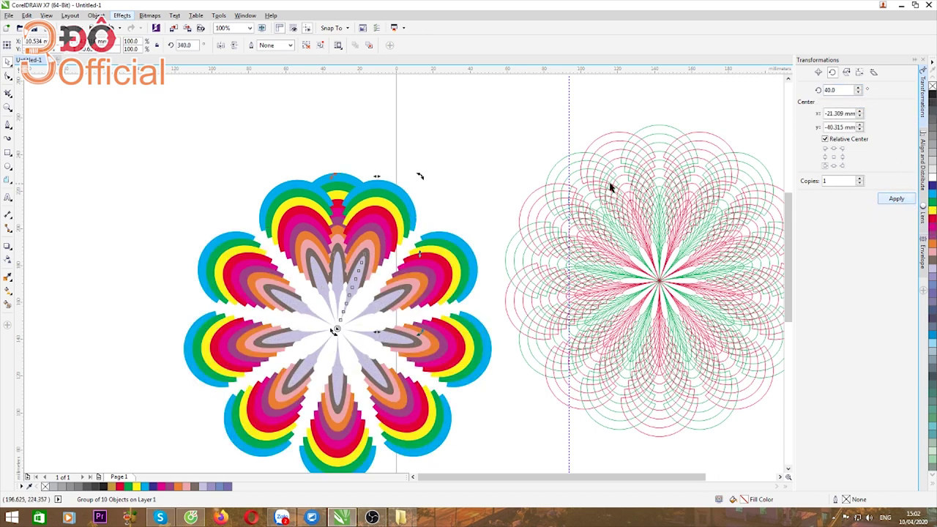
- Bring the original upright multicolored petal in front of its neighboring petals
click(329, 178)
key(shift+Page_Up)
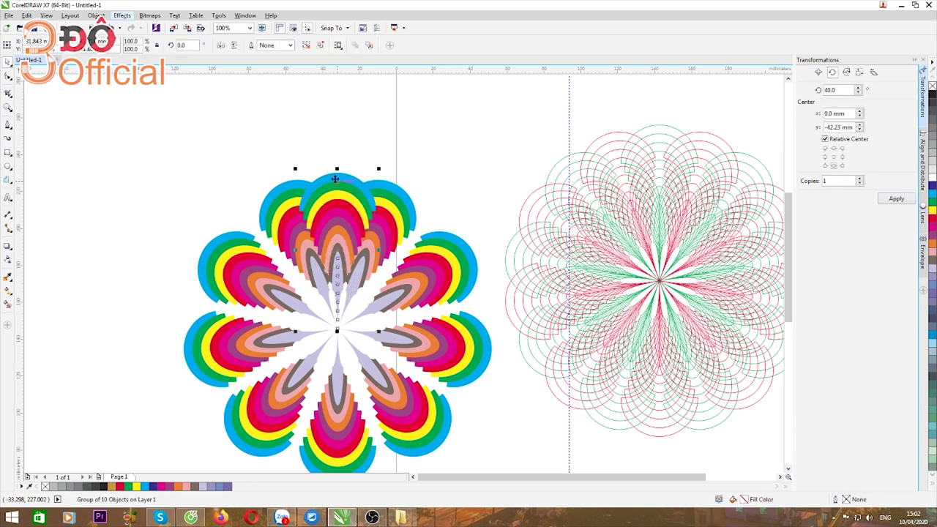
click(320, 152)
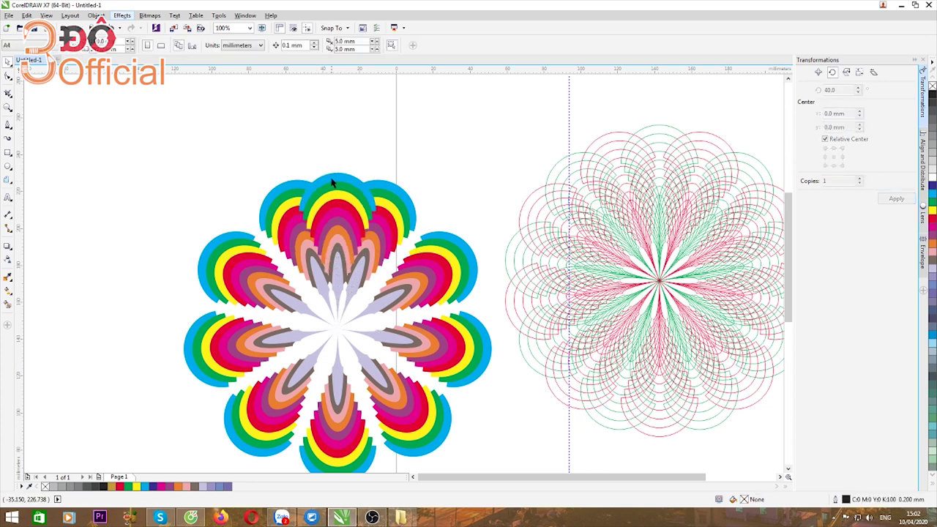
- Ungroup the upright petal, recolor its outermost shape purple and its innermost shape yellow, and group it again
click(332, 178)
ctrl+click(331, 178)
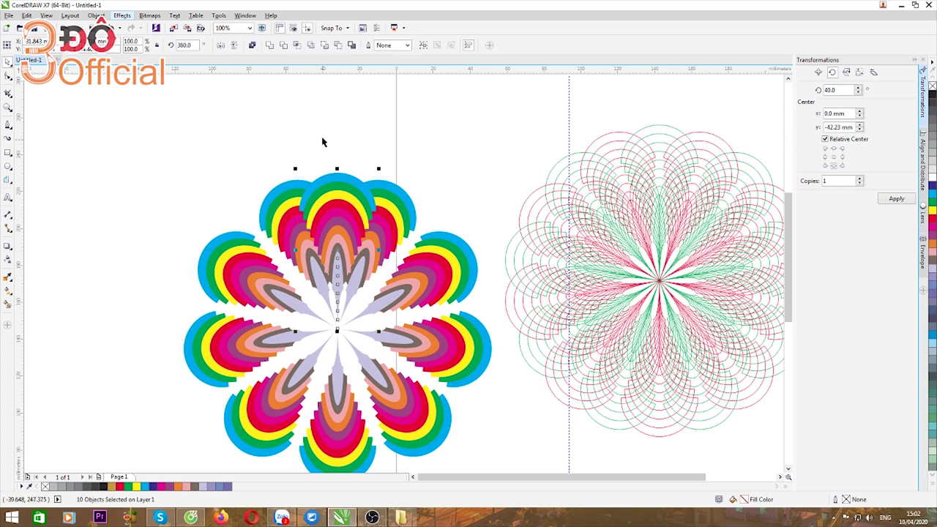
click(932, 236)
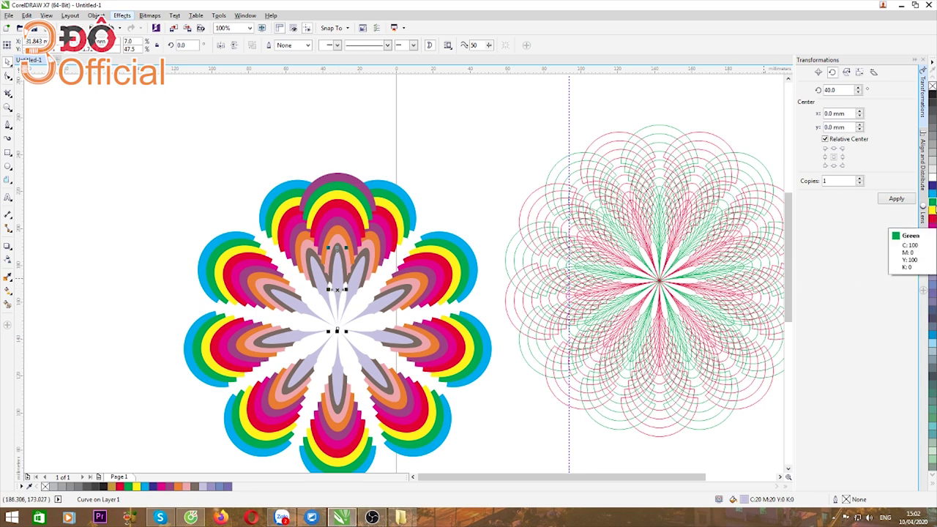
click(933, 211)
drag(285, 136, 382, 334)
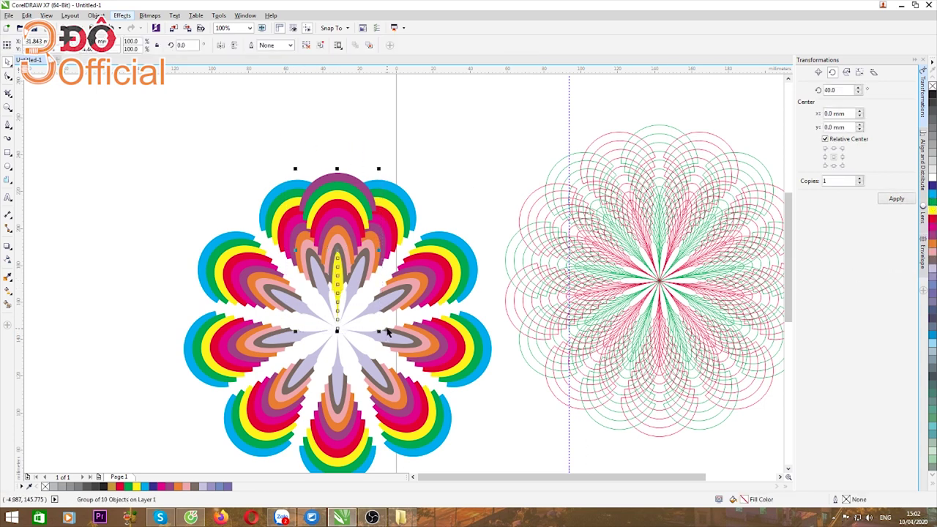
- Try to add a copy of the recolored upright petal rotated by 40°
click(897, 199)
click(316, 249)
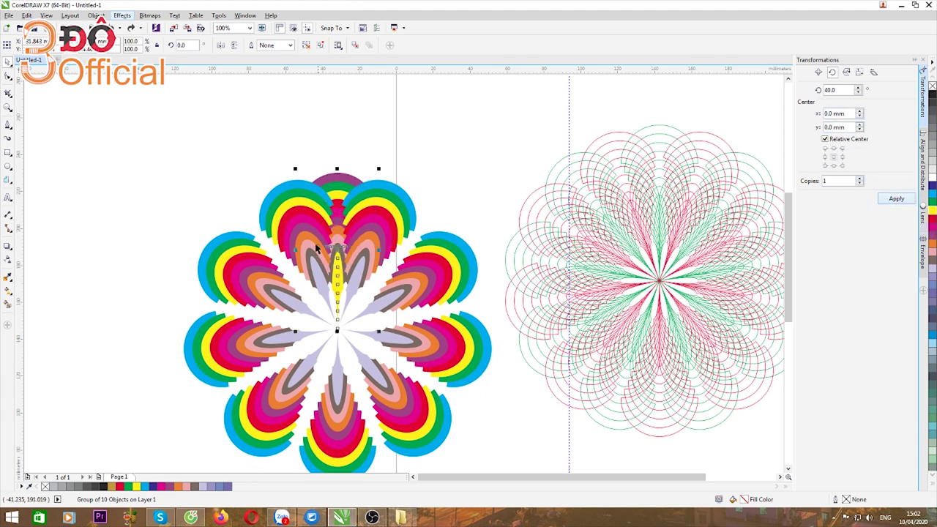
- Move the recolored upright petal's rotation center to its lower tip and add eight copies in 40° rotation steps around it
click(338, 252)
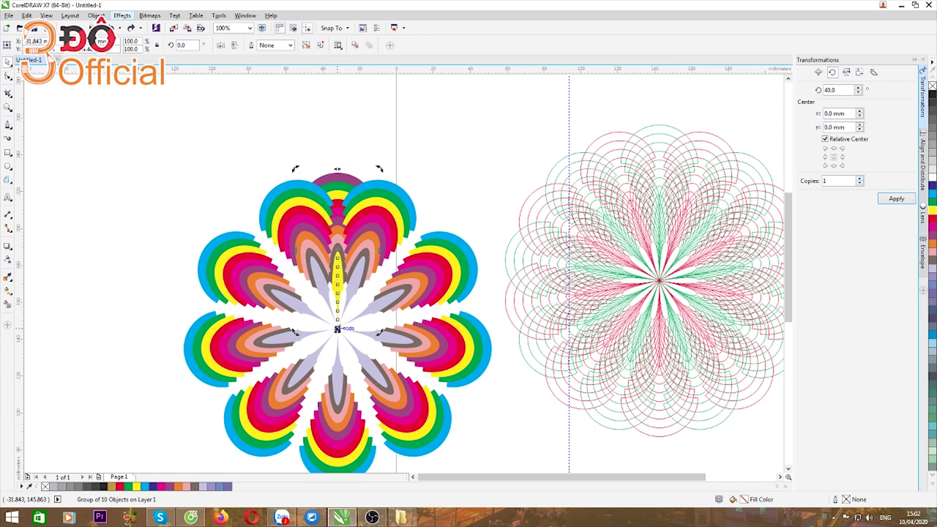
click(896, 199)
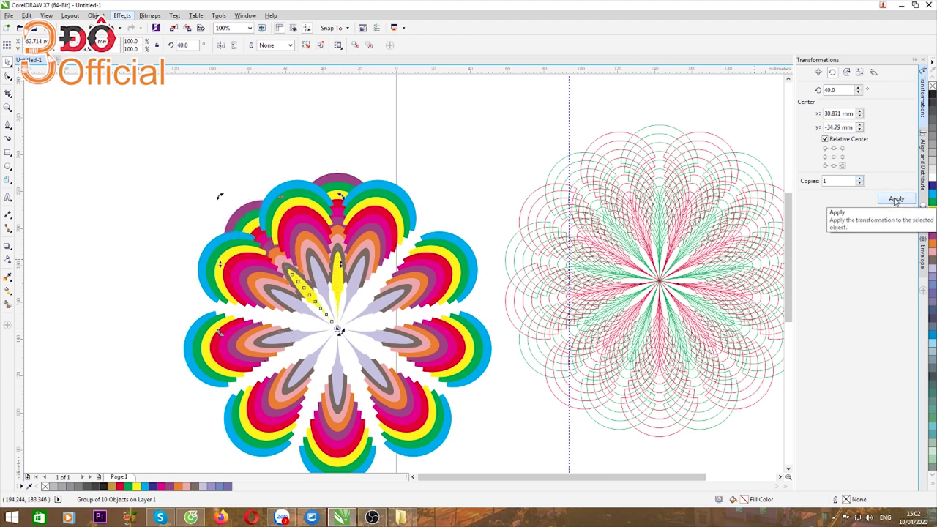
click(896, 199)
click(896, 199)
click(896, 199)
click(896, 199)
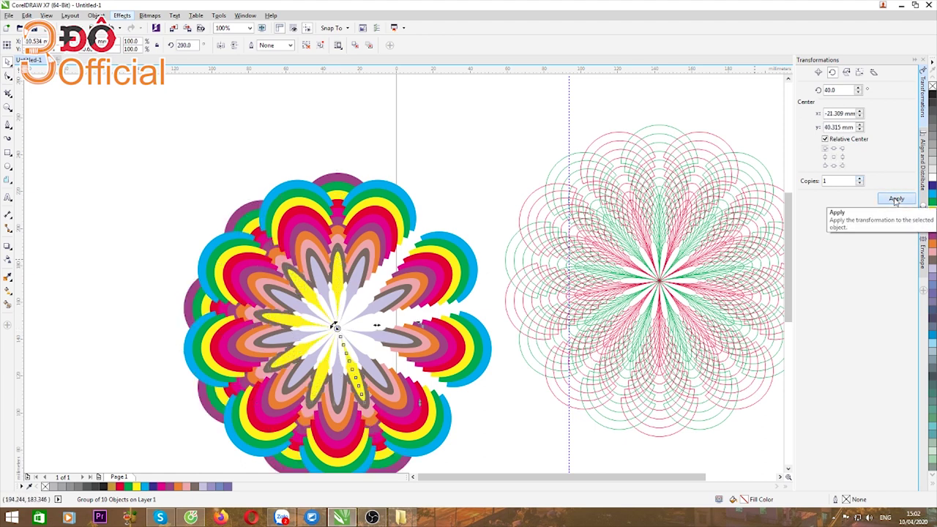
click(896, 200)
click(896, 199)
- Group all petals of the filled multicolored rosette into one object
scroll(323, 202, down, 2)
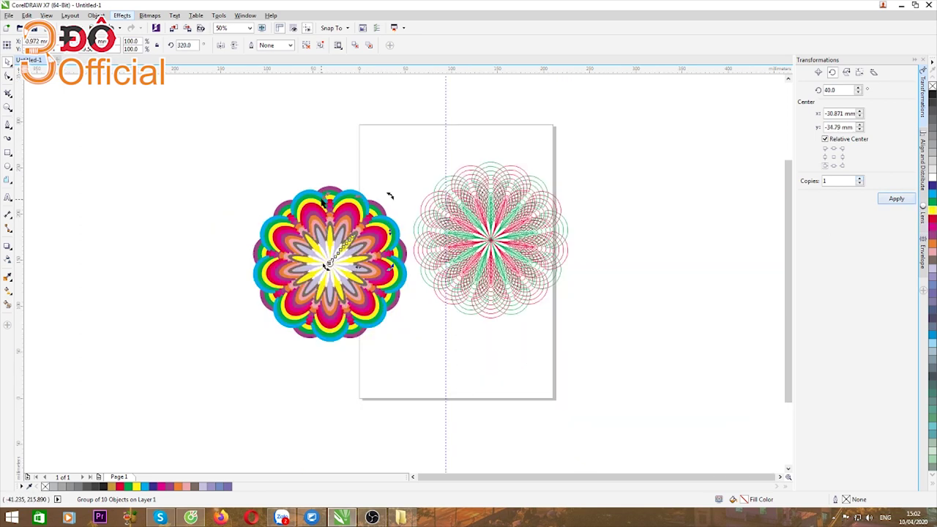
click(207, 182)
drag(214, 174, 413, 374)
key(ctrl+g)
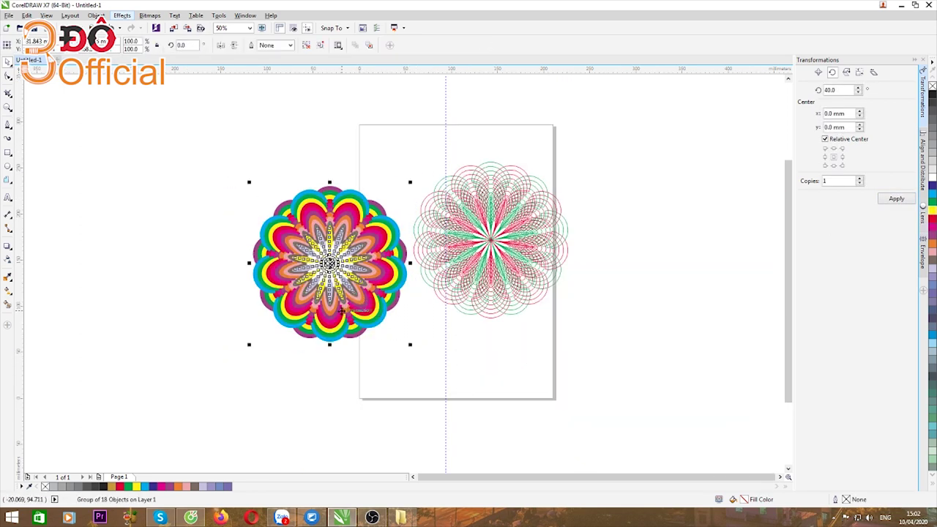
- Align the grouped multicolored rosette with the outlined rosette so that their centers lie at the same height
click(485, 210)
drag(163, 139, 598, 403)
key(e)
click(154, 282)
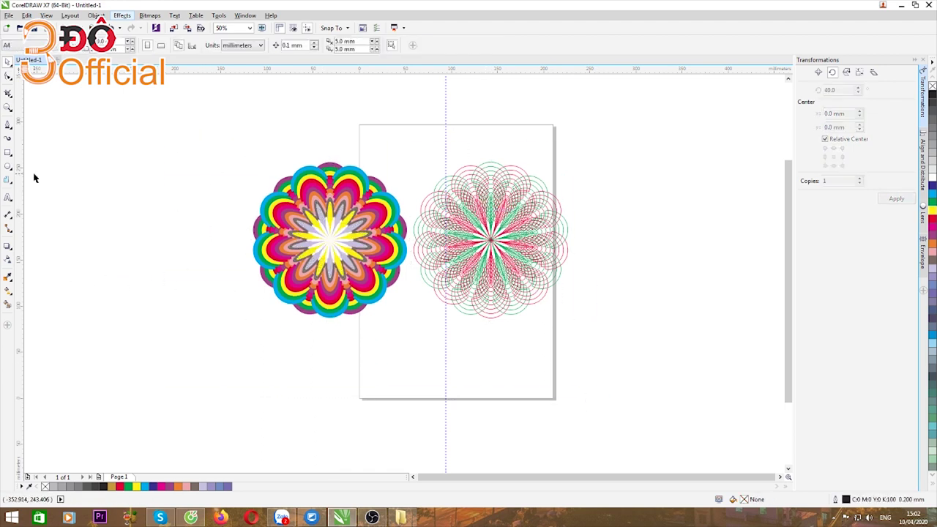
- Draw a black-filled rectangle enclosing both rosettes and place it behind them as a background
click(8, 152)
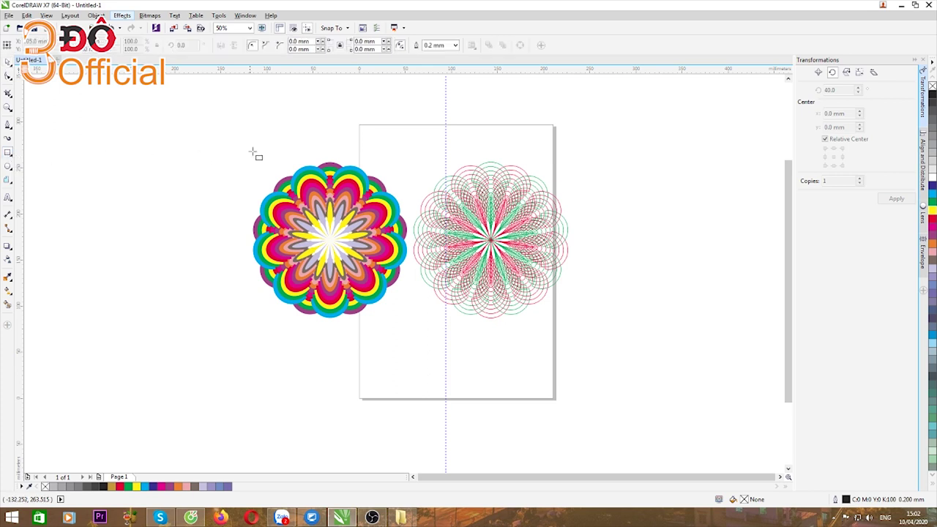
drag(228, 147, 608, 334)
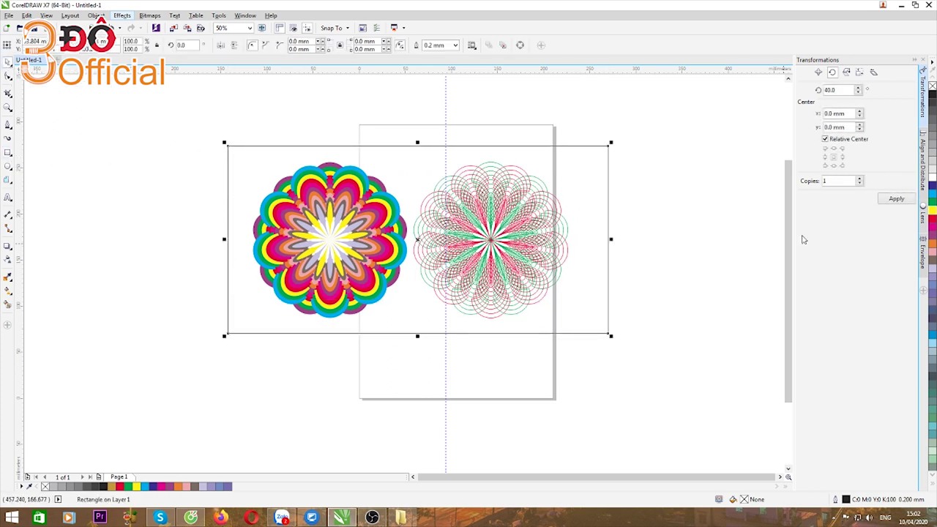
click(932, 99)
key(shift+Page_Down)
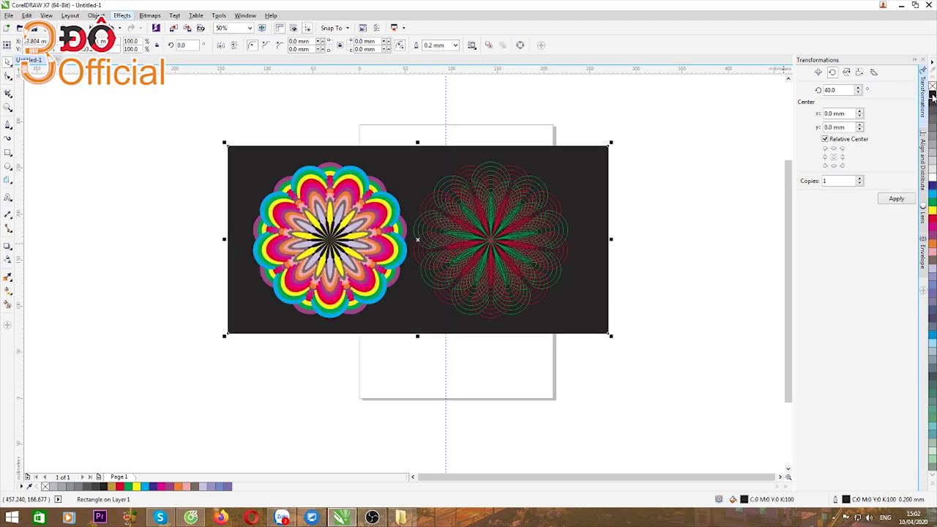
click(175, 261)
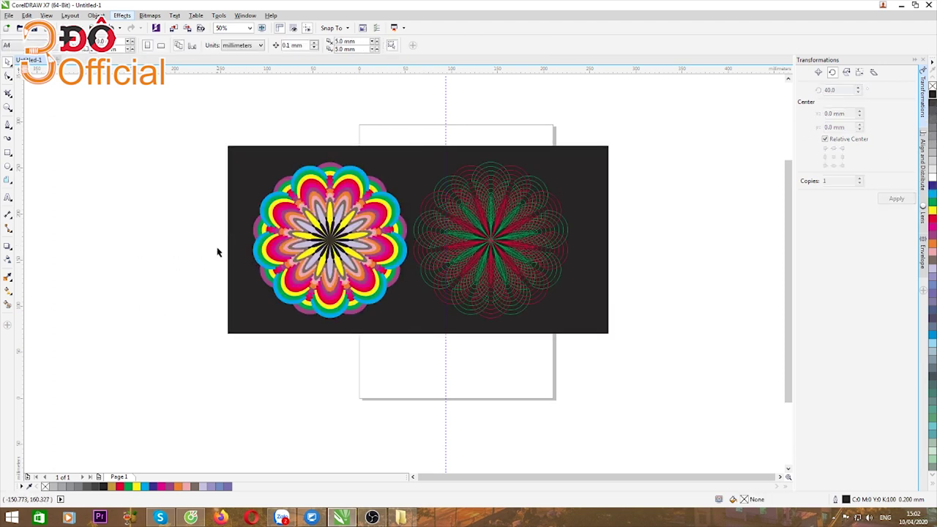
scroll(428, 196, up, 1)
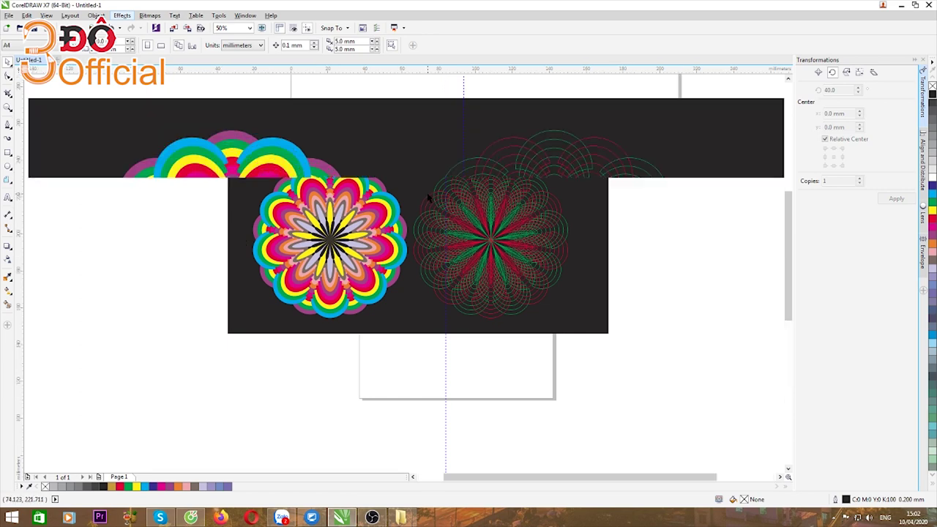
scroll(429, 196, down, 1)
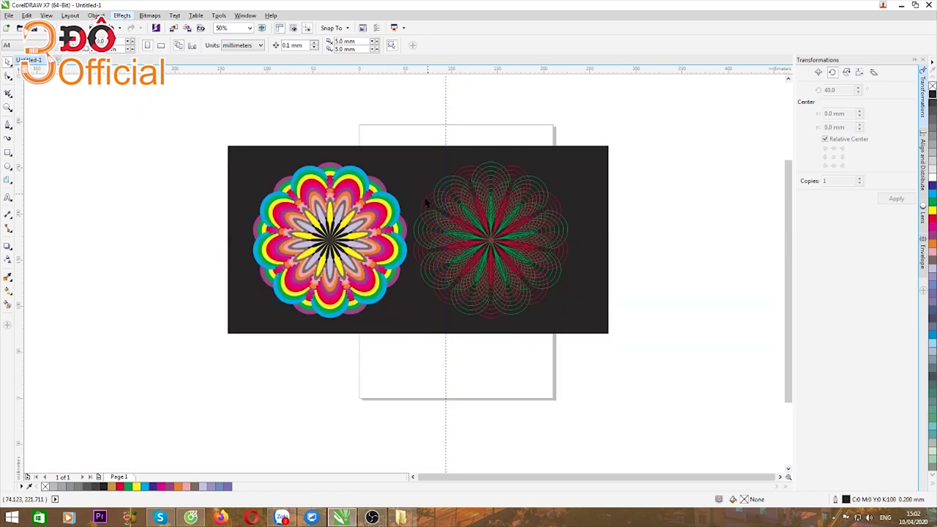